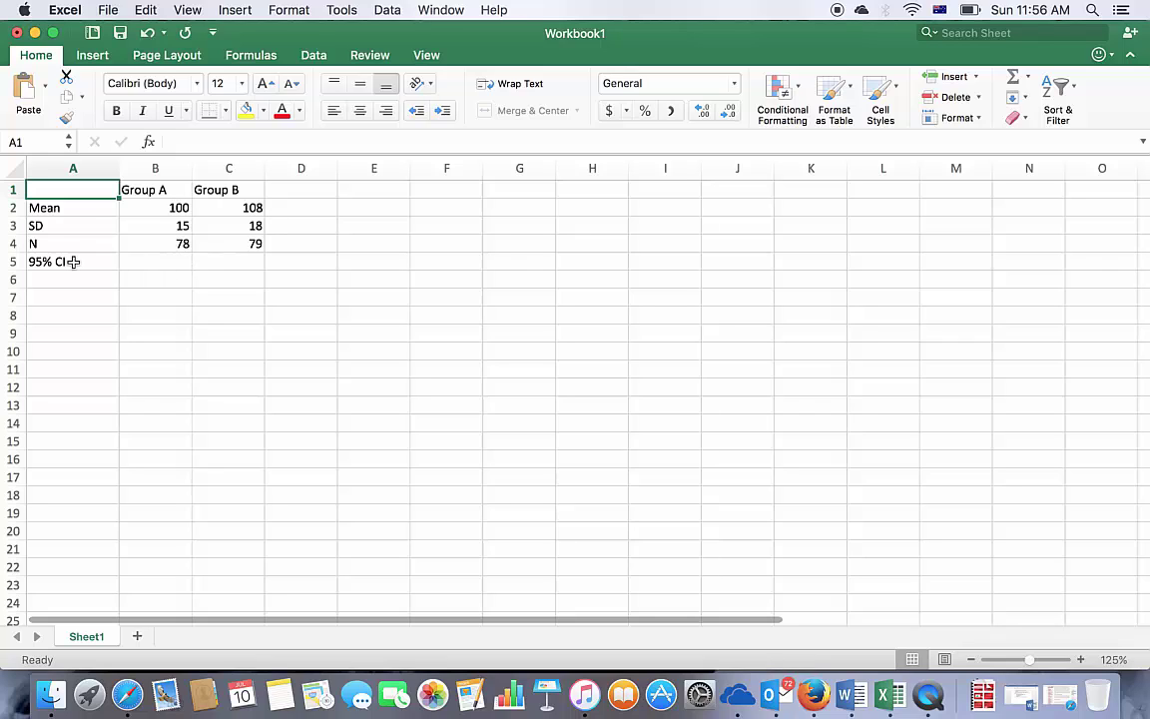
# Step: Enter =CONFIDENCE.T(0.05,B3,B4) in B5, giving Group A's margin of 3.3819774
pyautogui.click(131, 263)
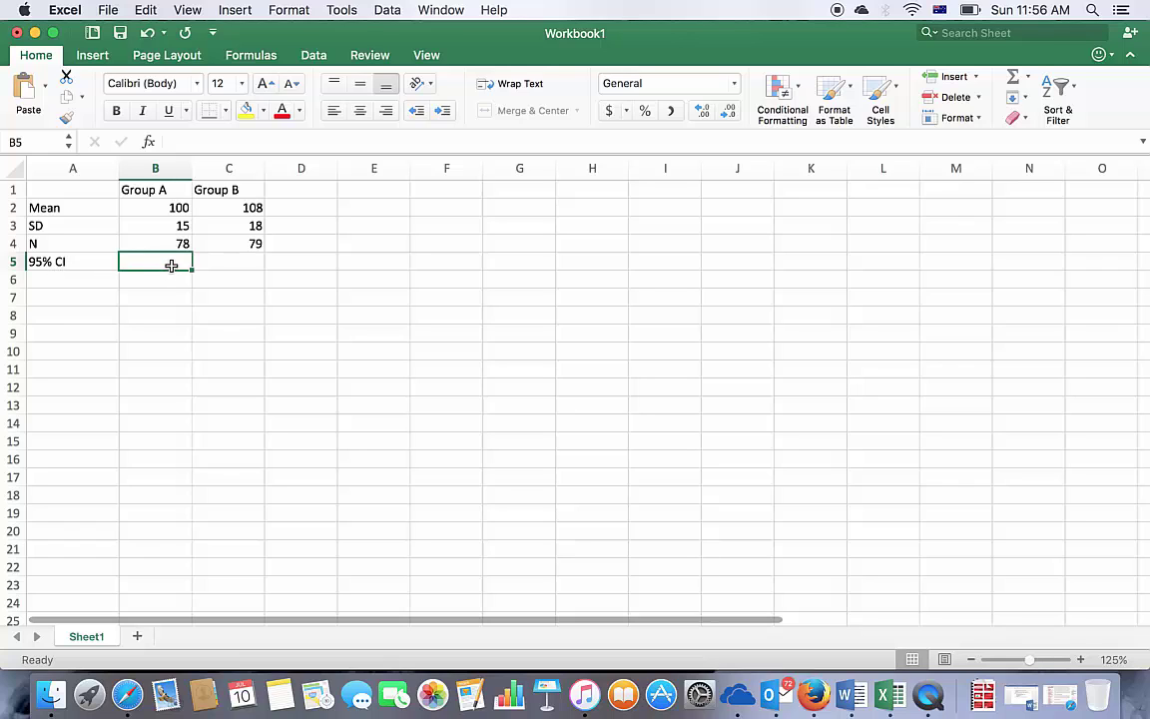
pyautogui.write('=con')
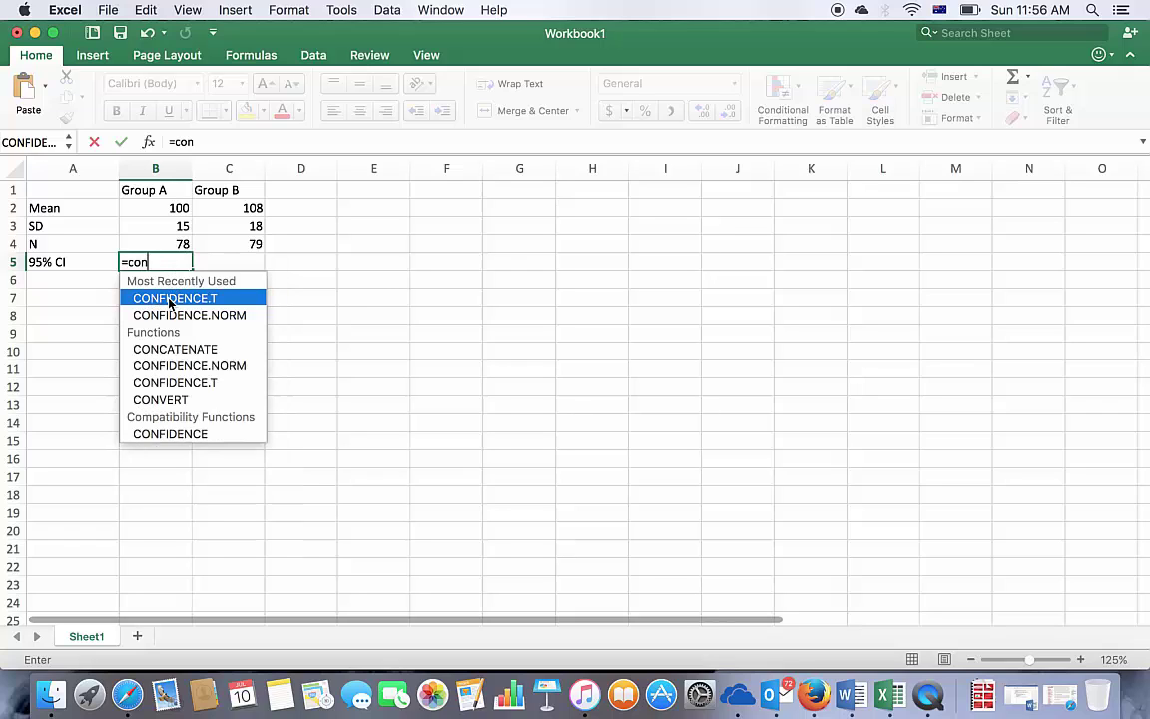
pyautogui.doubleClick(190, 302)
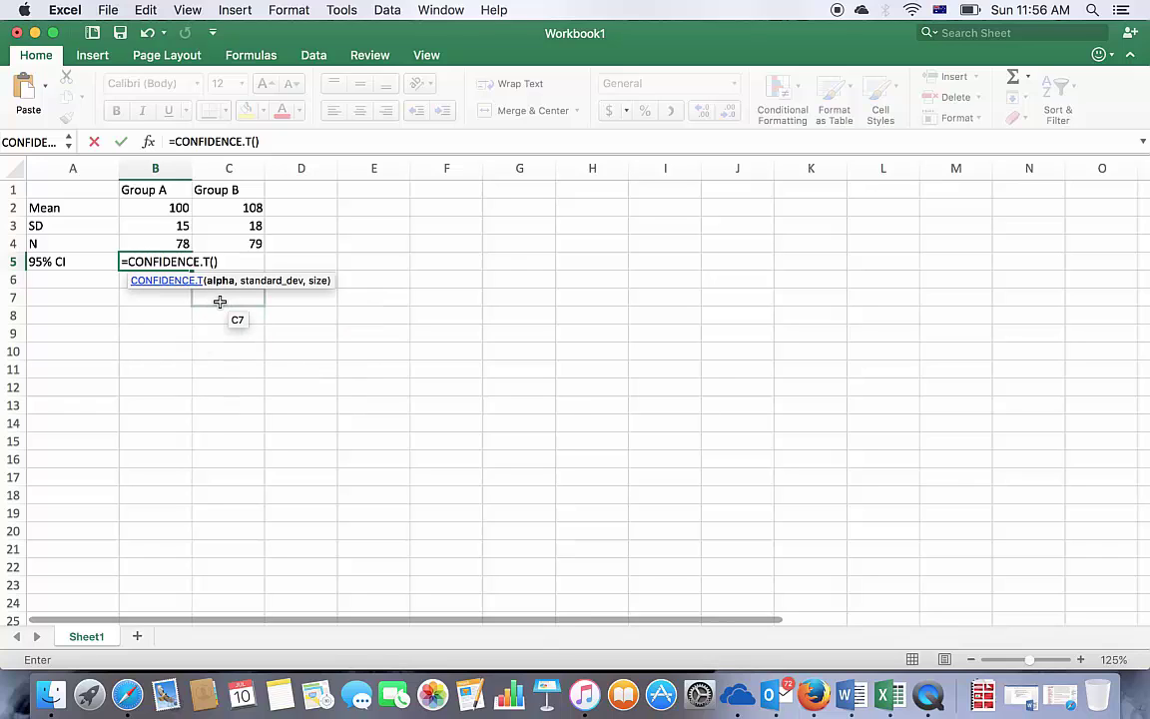
pyautogui.write('0.05')
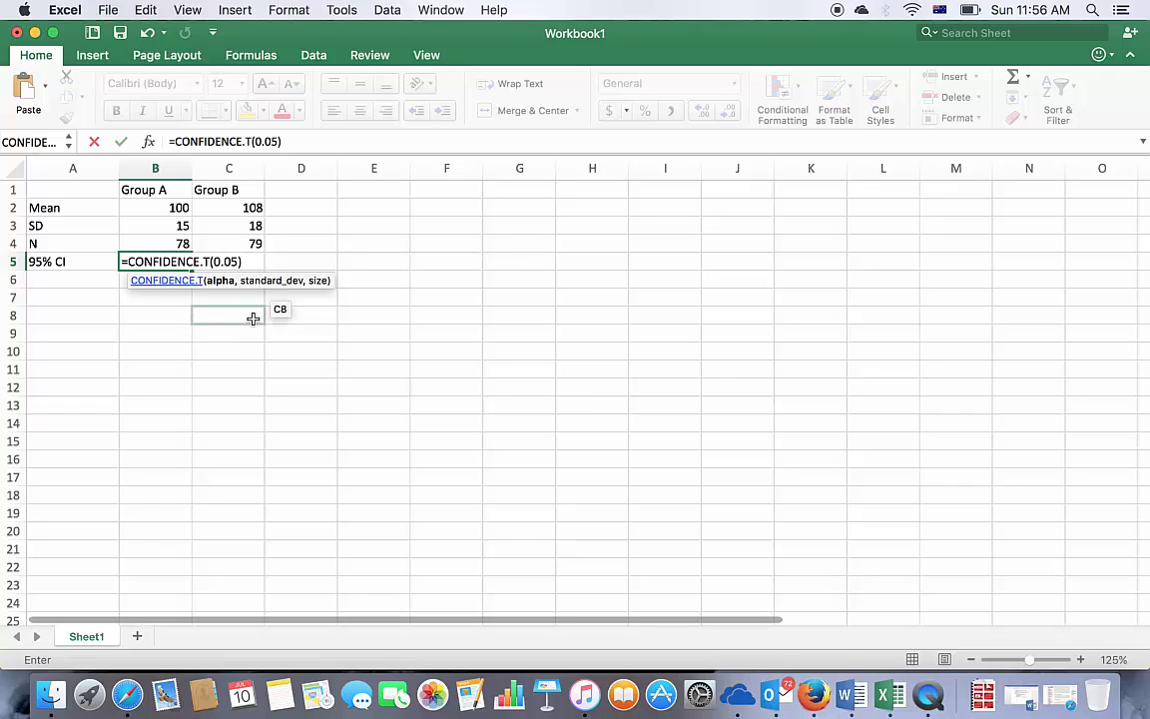
pyautogui.write(',')
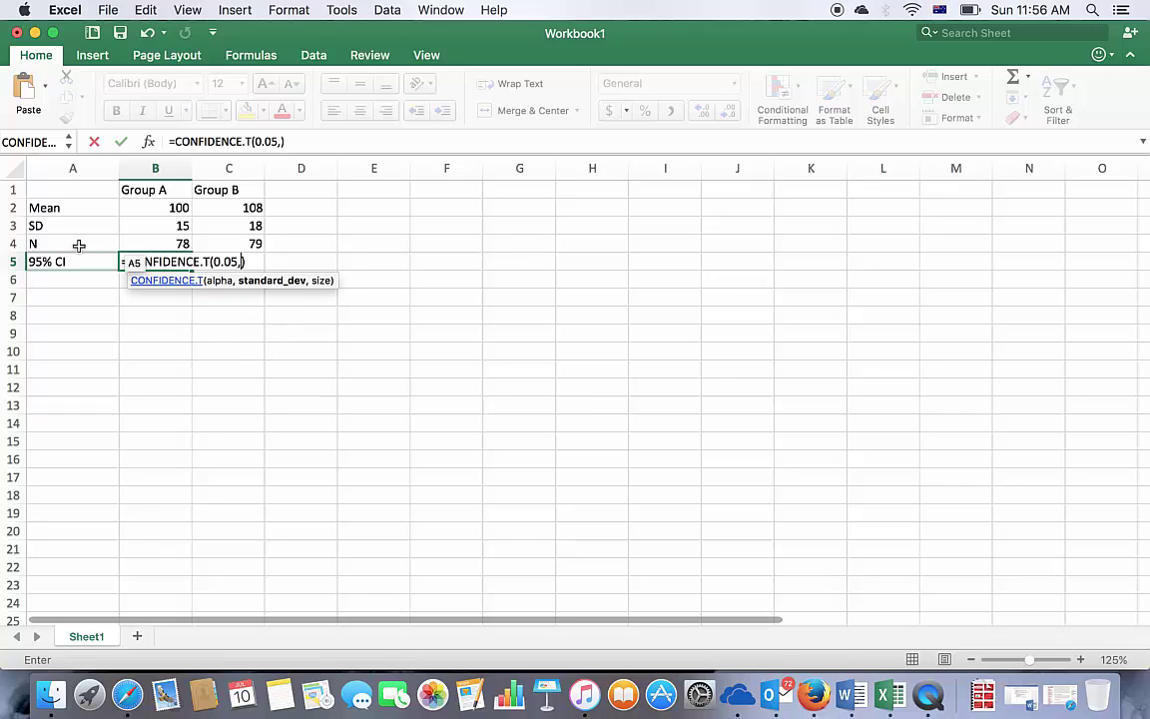
pyautogui.click(170, 225)
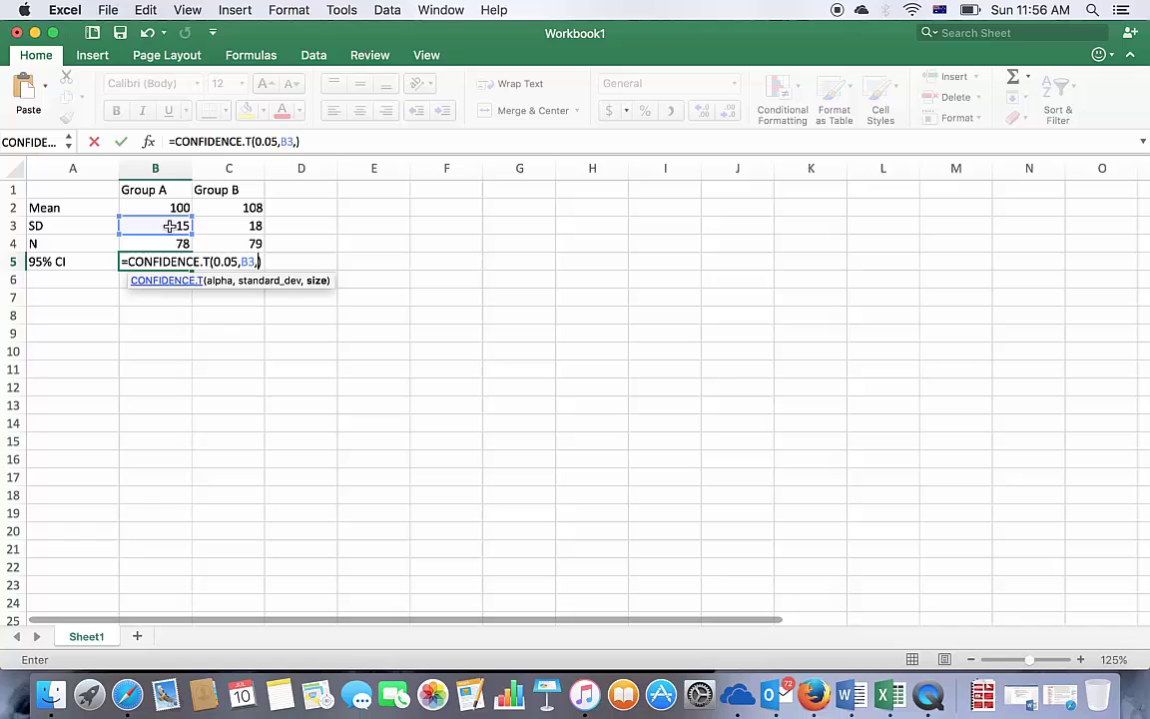
pyautogui.write(',')
pyautogui.click(175, 243)
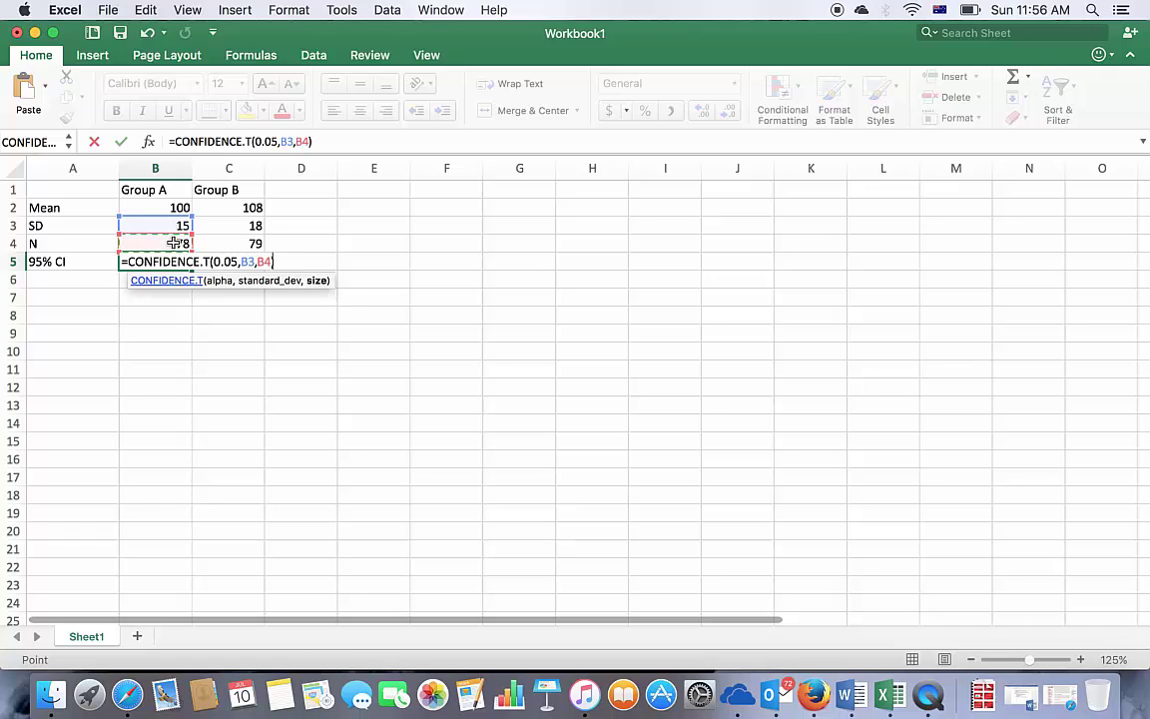
pyautogui.press('Return')
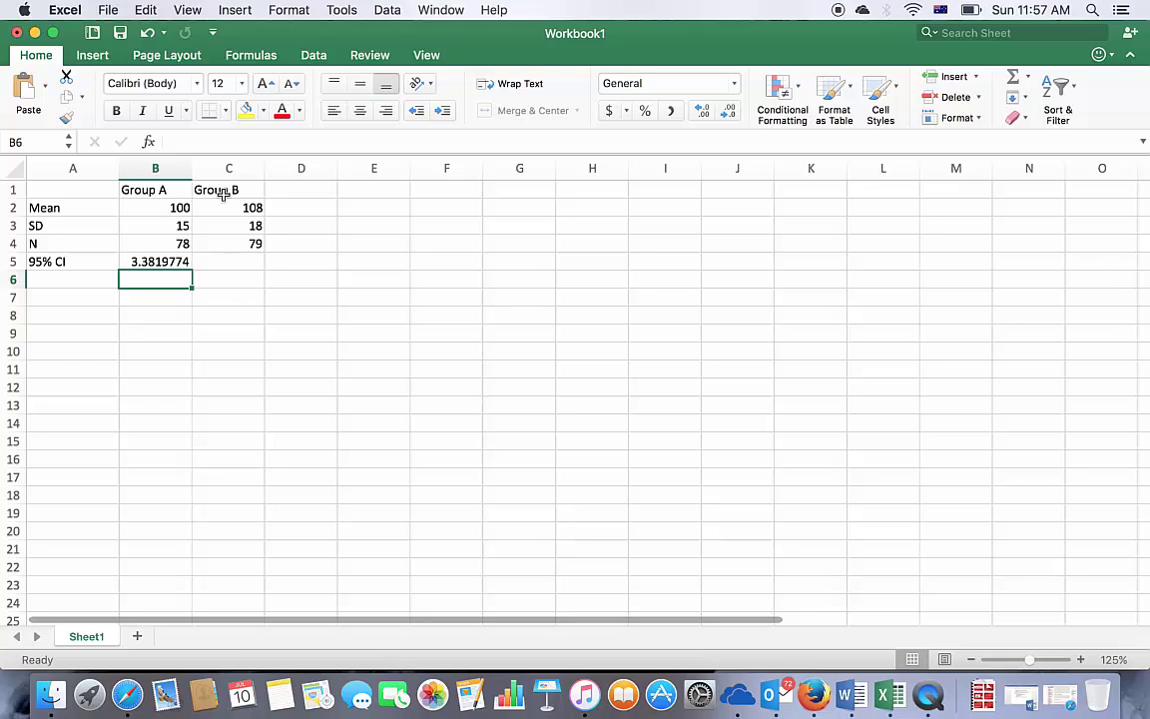
# Step: Enter =CONFIDENCE.T(0.05,C3,C4) in C5, giving Group B's margin of 4.0317803
pyautogui.click(225, 262)
pyautogui.write('=con')
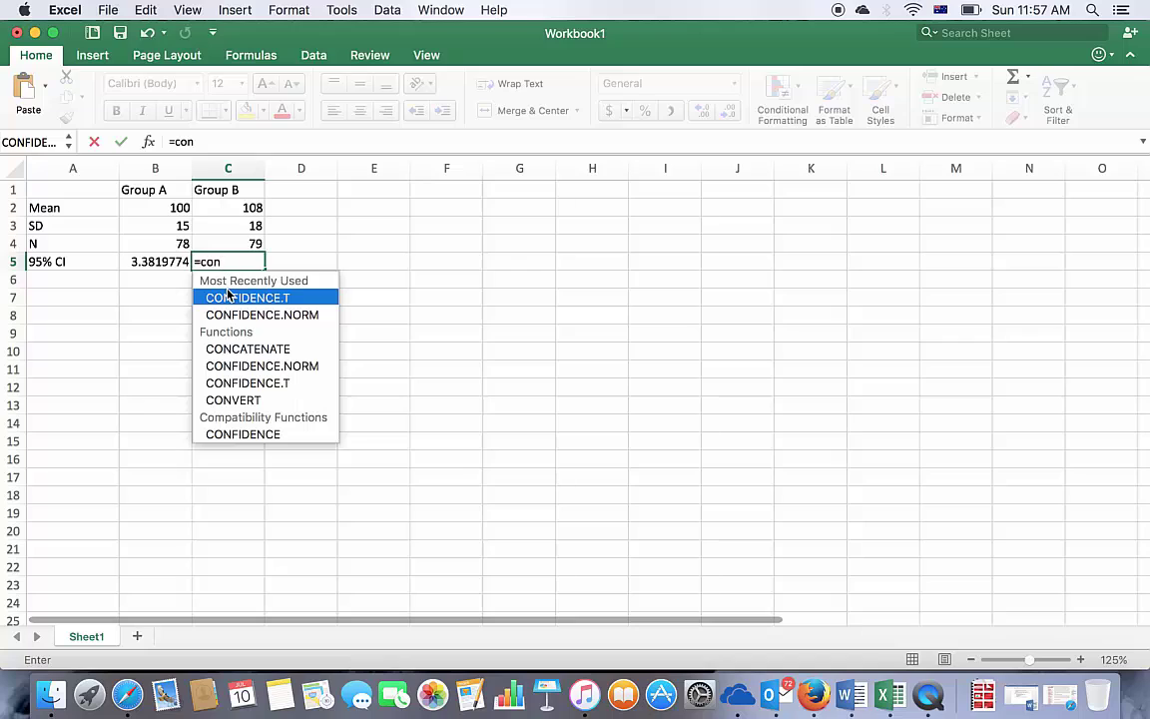
pyautogui.doubleClick(228, 297)
pyautogui.write('9.0')
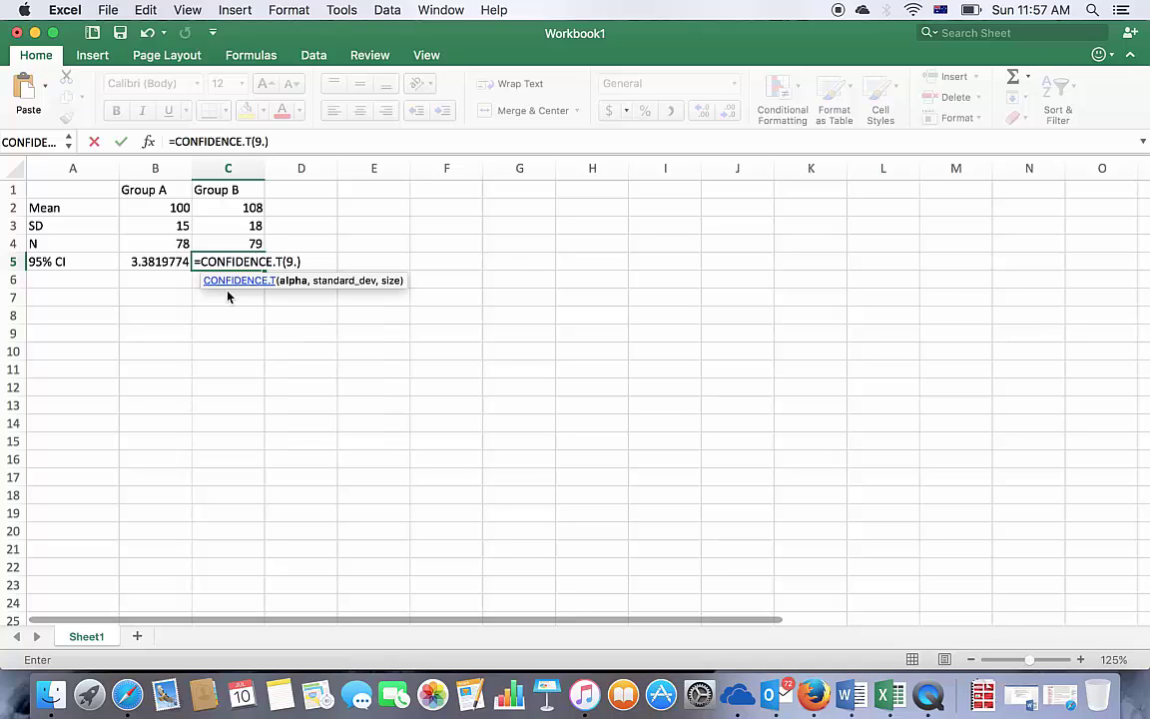
pyautogui.write('5')
pyautogui.press('BackSpace')
pyautogui.press('BackSpace')
pyautogui.press('BackSpace')
pyautogui.press('BackSpace')
pyautogui.write('0.05,')
pyautogui.click(233, 231)
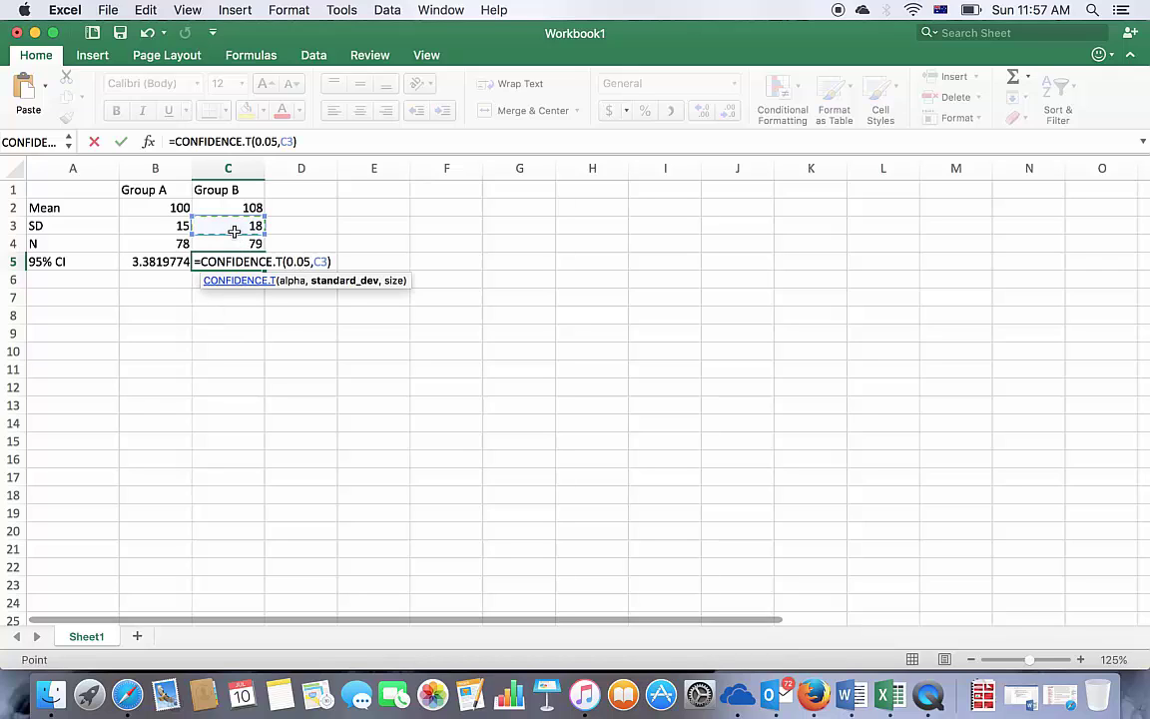
pyautogui.write(',')
pyautogui.click(236, 243)
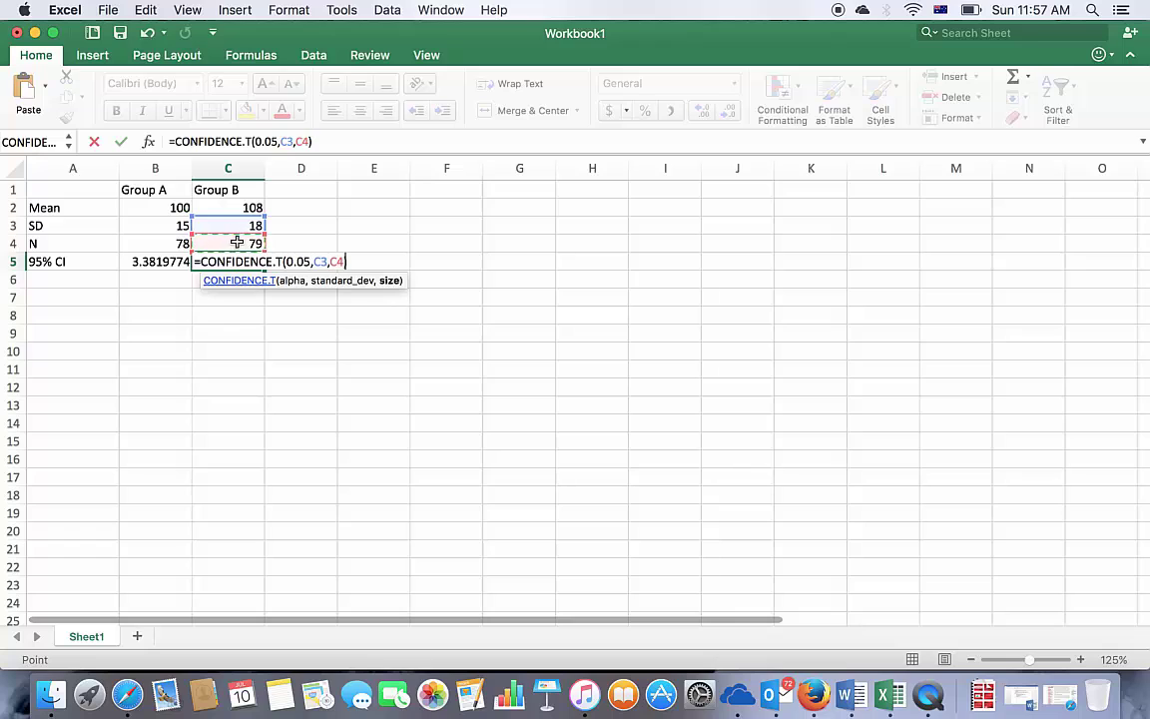
pyautogui.press('Return')
pyautogui.click(298, 314)
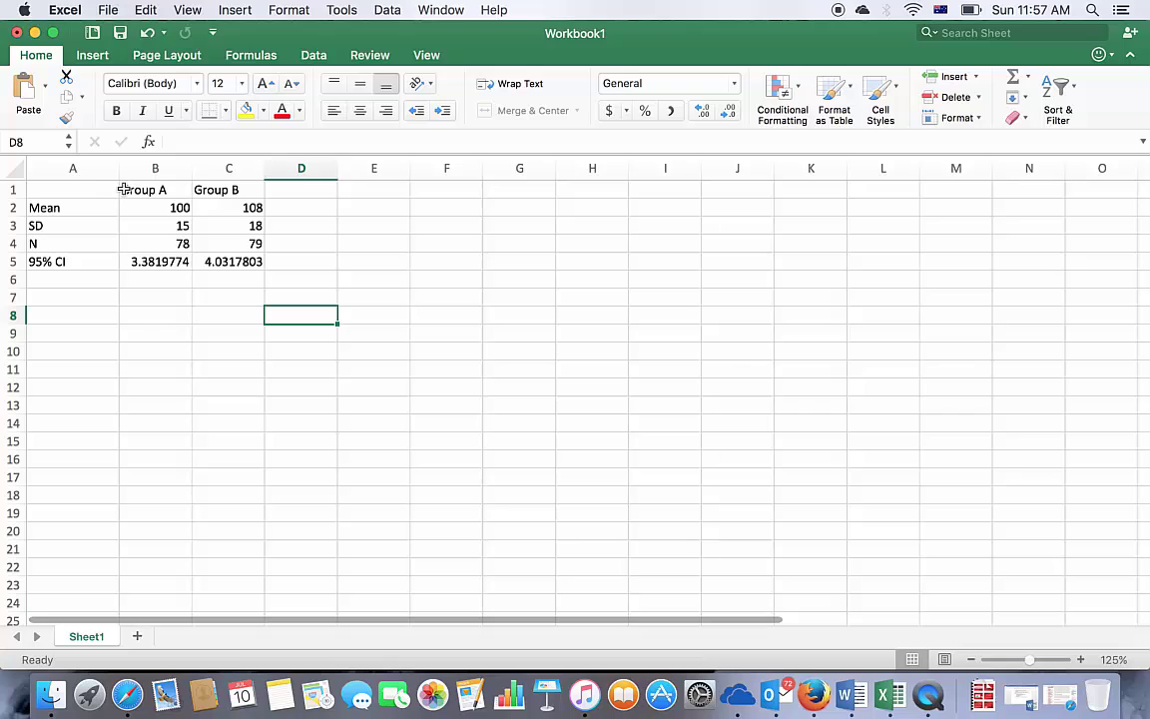
# Step: Insert a Line with Markers chart from B1:C2, the group names and means
pyautogui.moveTo(123, 188); pyautogui.dragTo(221, 212)
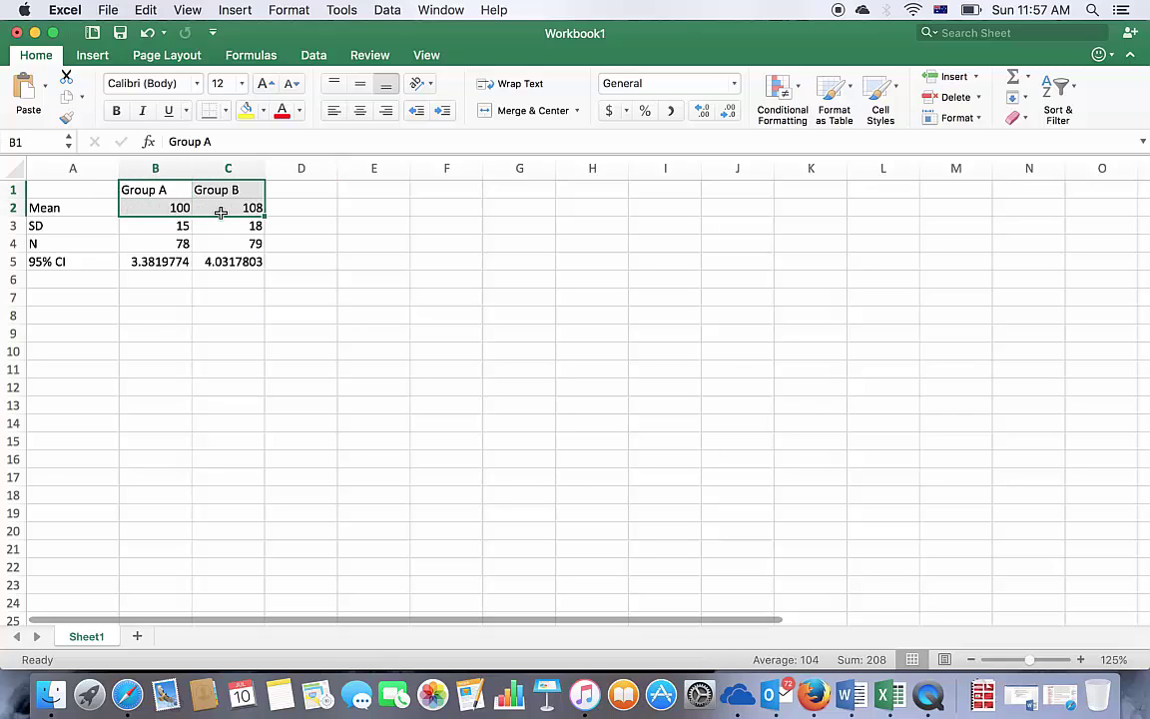
pyautogui.click(91, 57)
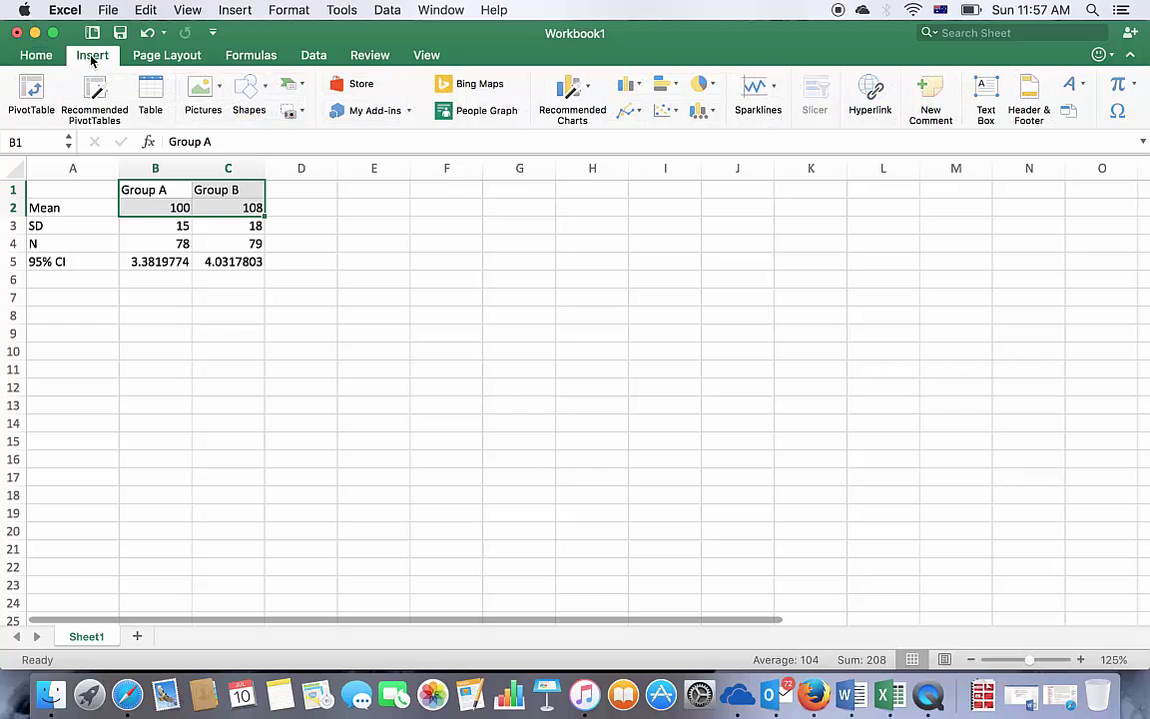
pyautogui.click(629, 113)
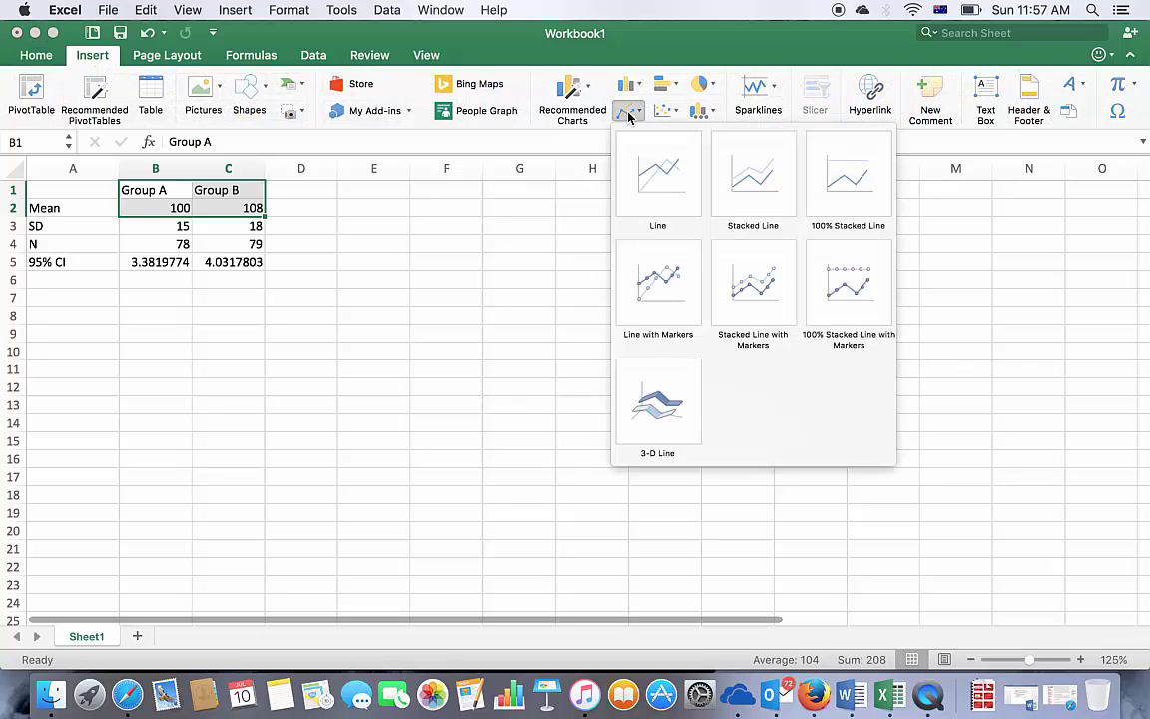
pyautogui.click(658, 287)
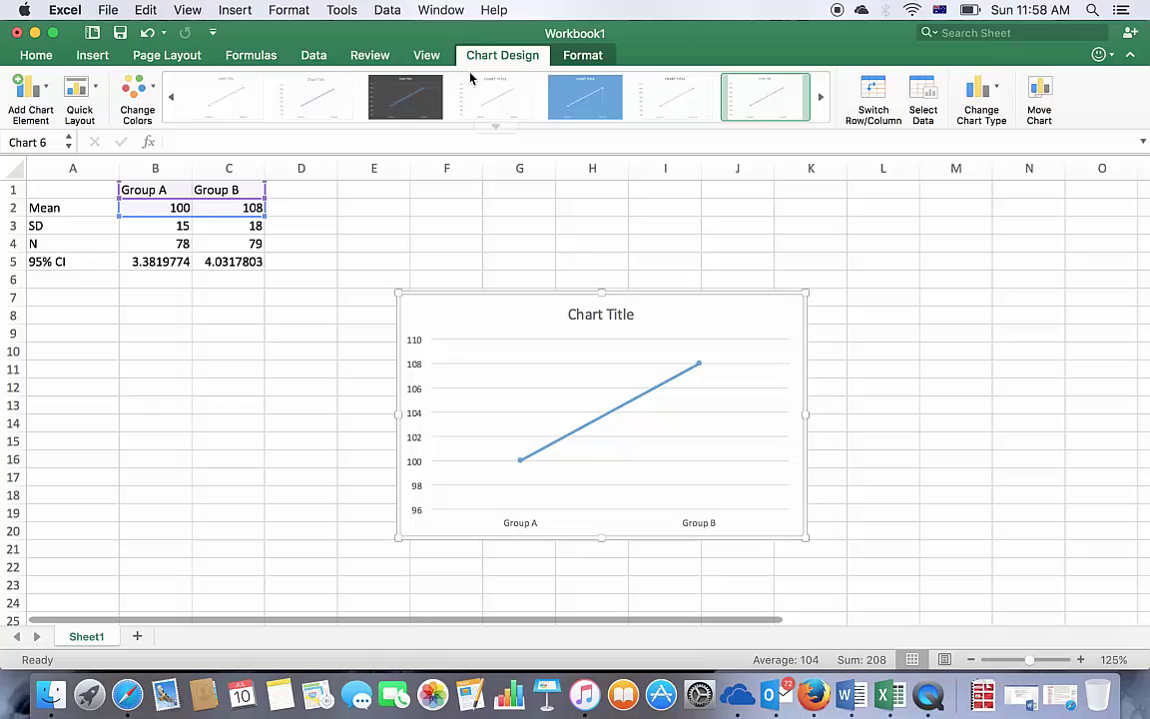
# Step: Apply the plain chart style with uppercase labels and delete the chart title
pyautogui.click(496, 132)
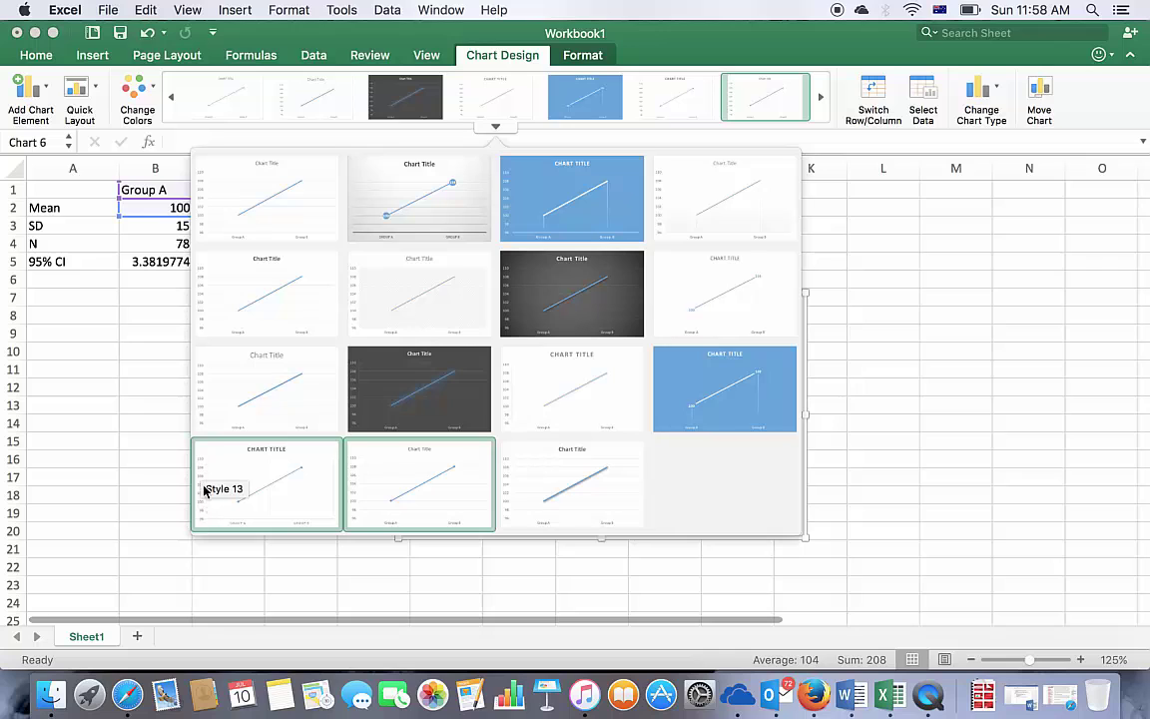
pyautogui.click(859, 283)
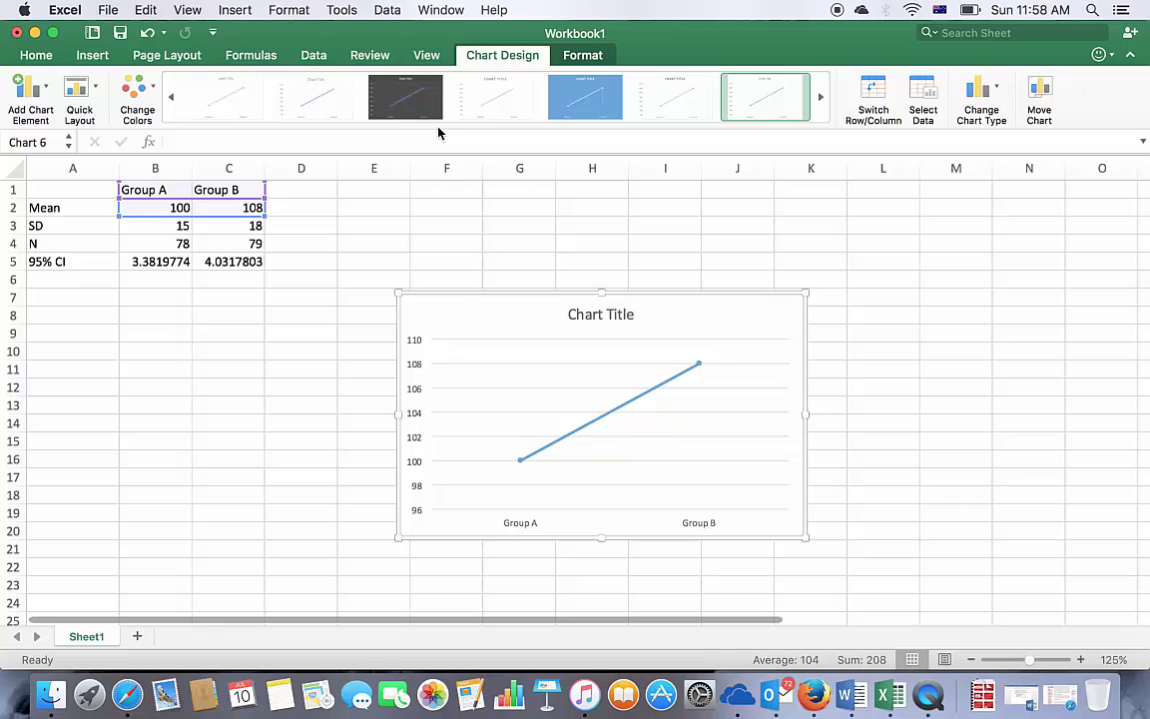
pyautogui.click(496, 128)
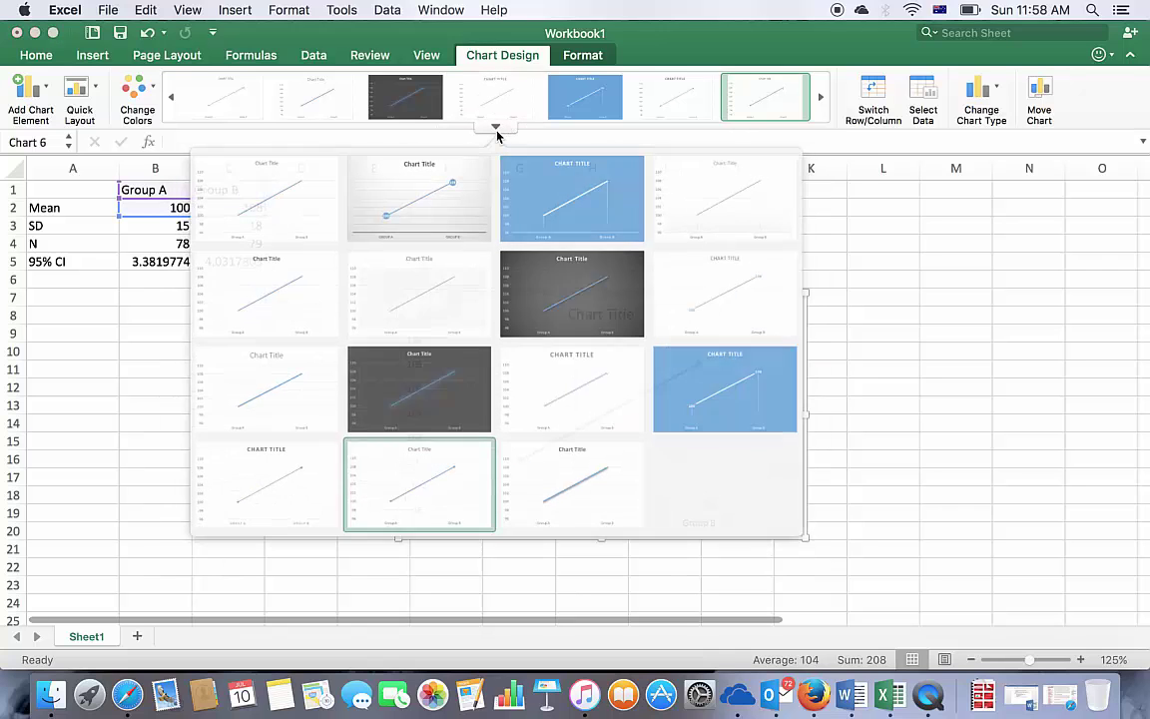
pyautogui.click(229, 484)
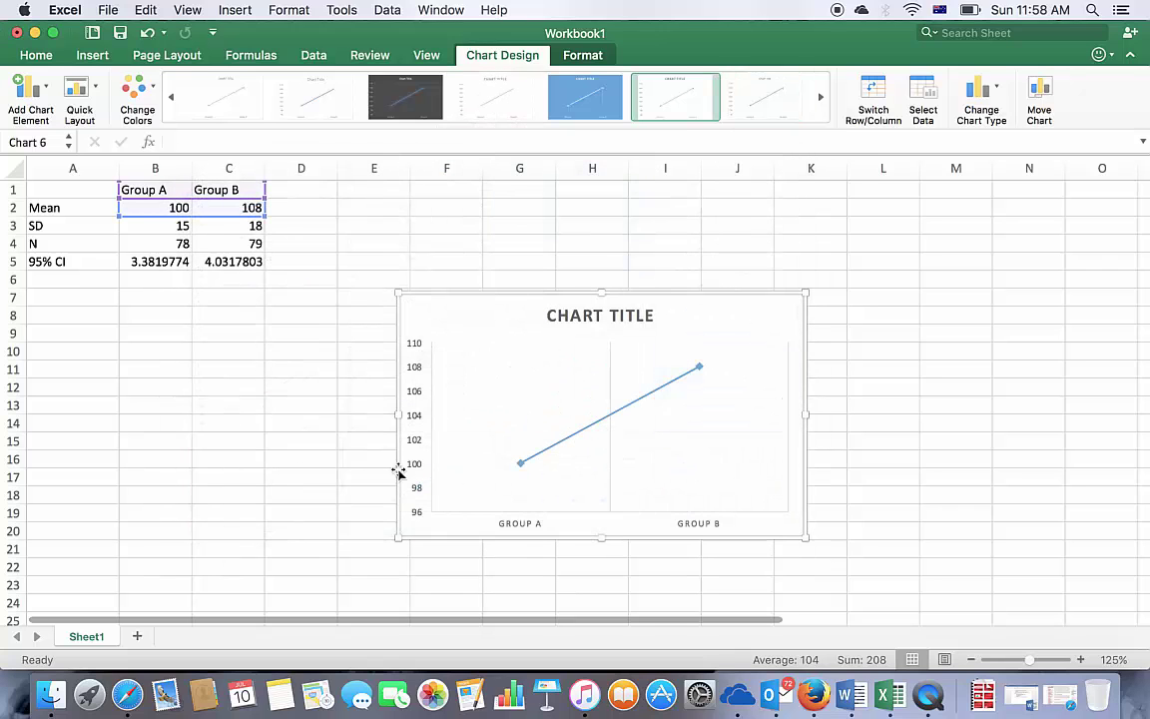
pyautogui.click(613, 315)
pyautogui.press('Delete')
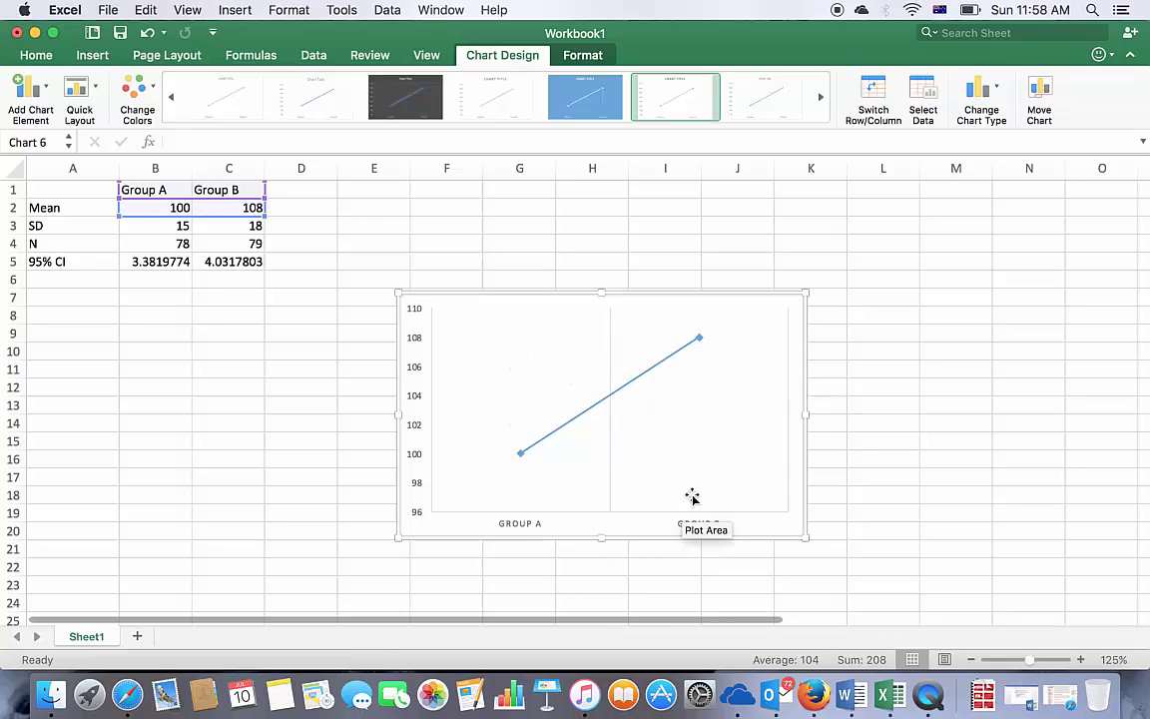
# Step: Turn off the Primary Major Vertical gridlines in the mean plot
pyautogui.rightClick(723, 444)
pyautogui.click(770, 568)
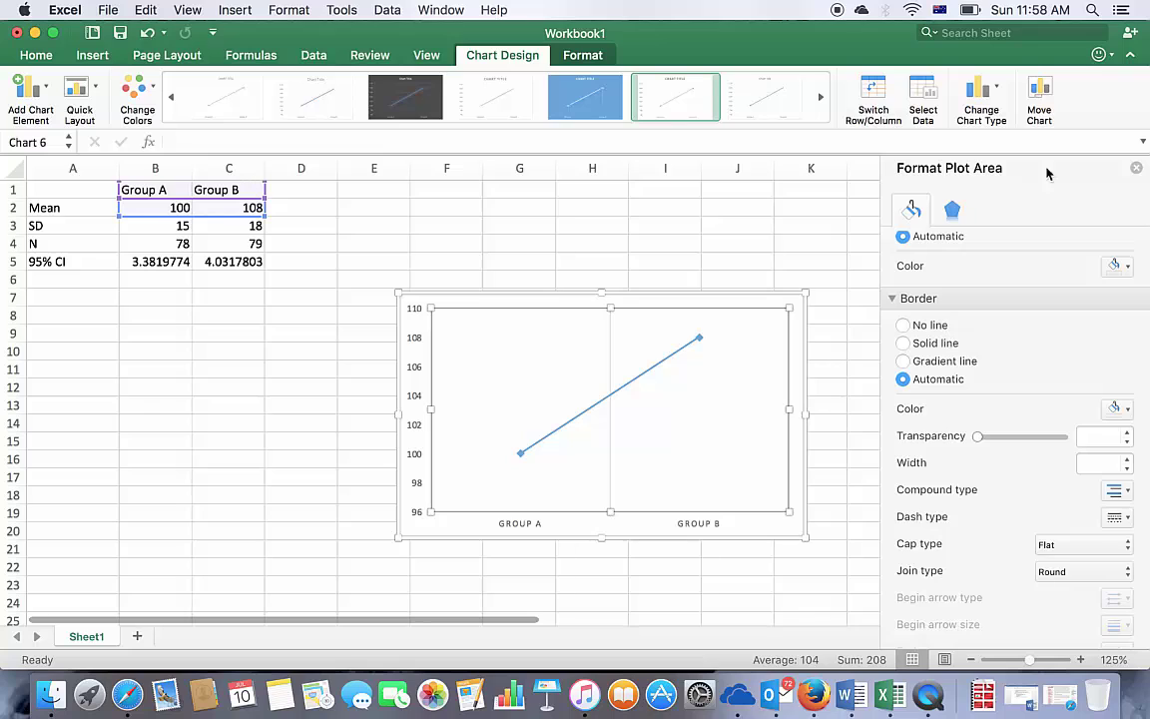
pyautogui.click(1137, 168)
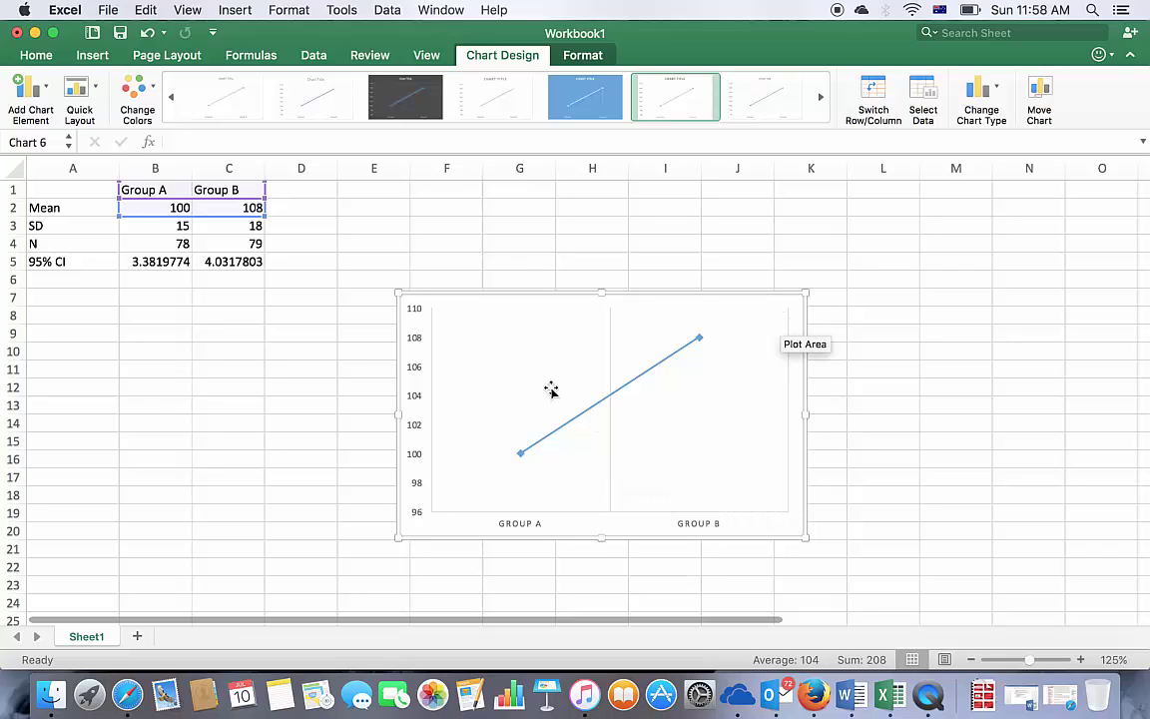
pyautogui.click(662, 427)
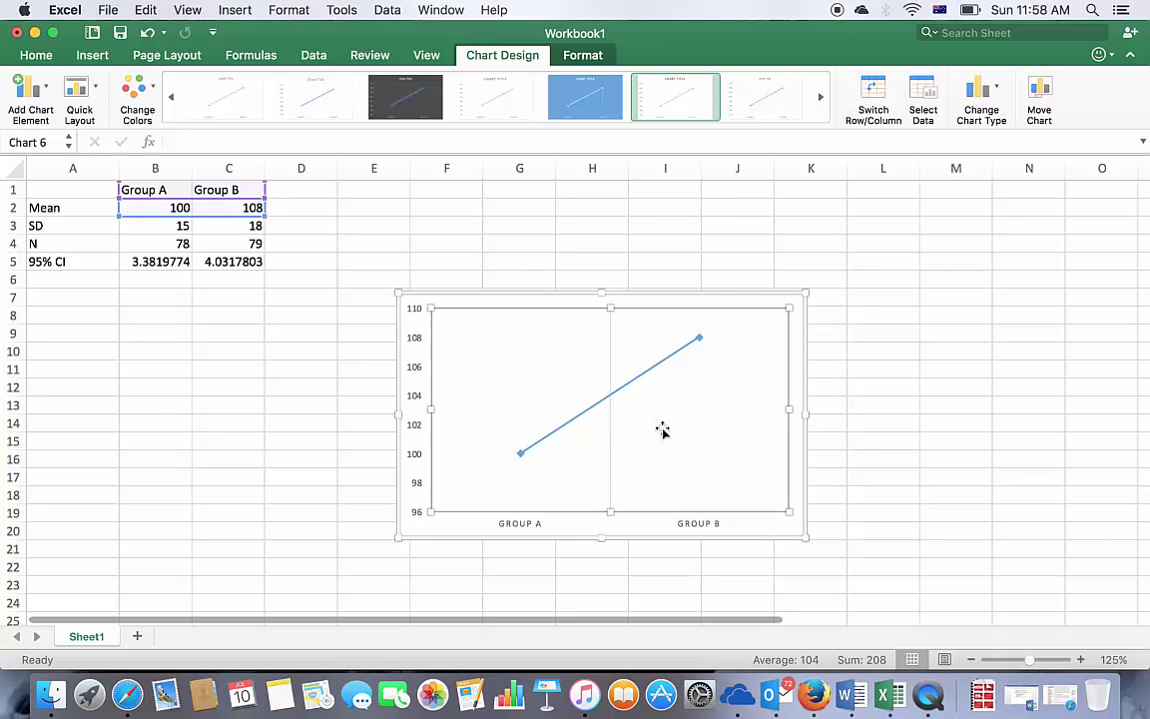
pyautogui.click(40, 102)
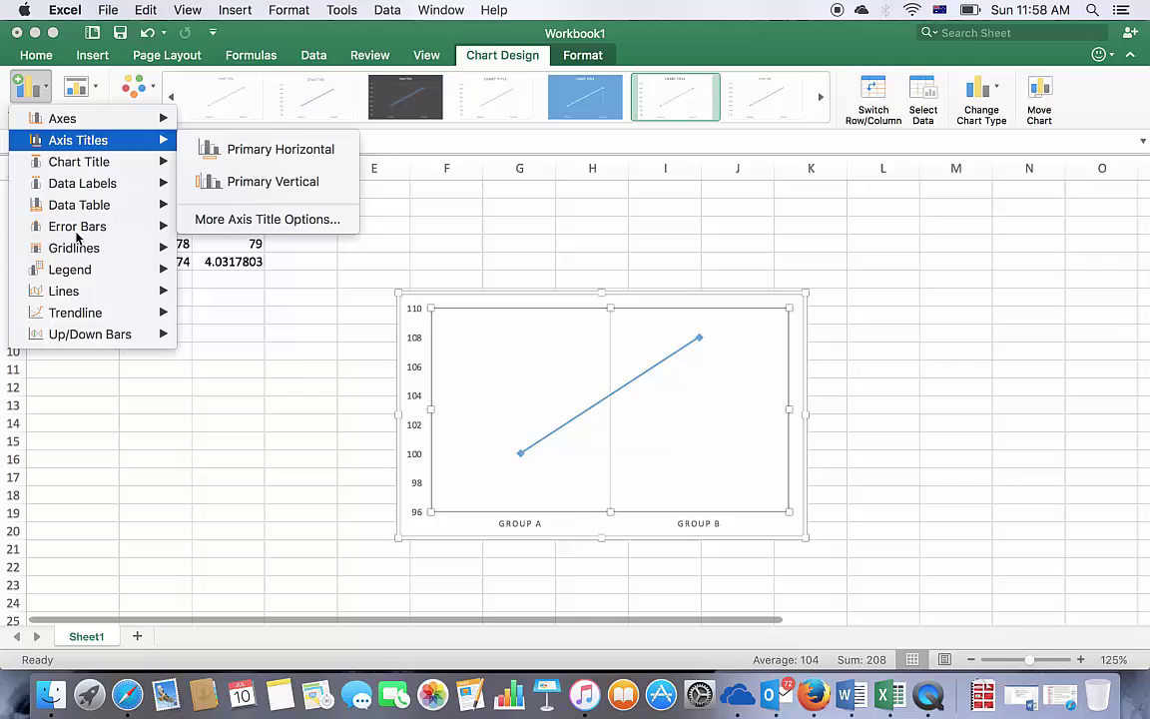
pyautogui.moveTo(79, 248)
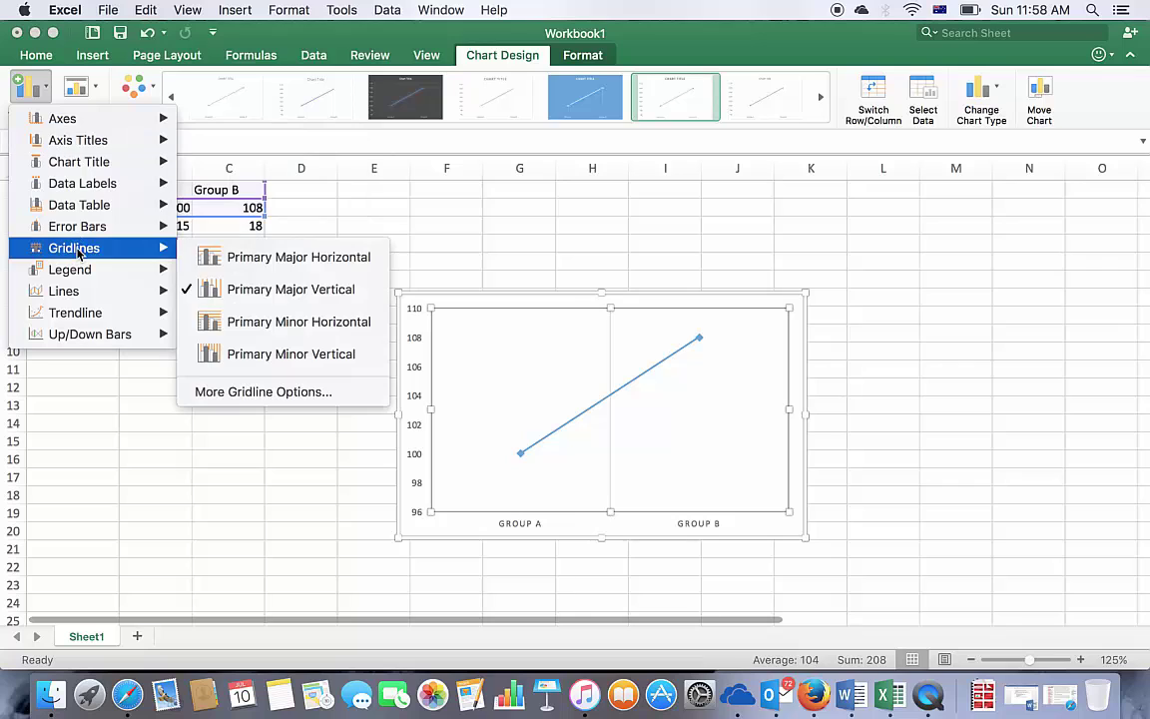
pyautogui.click(303, 290)
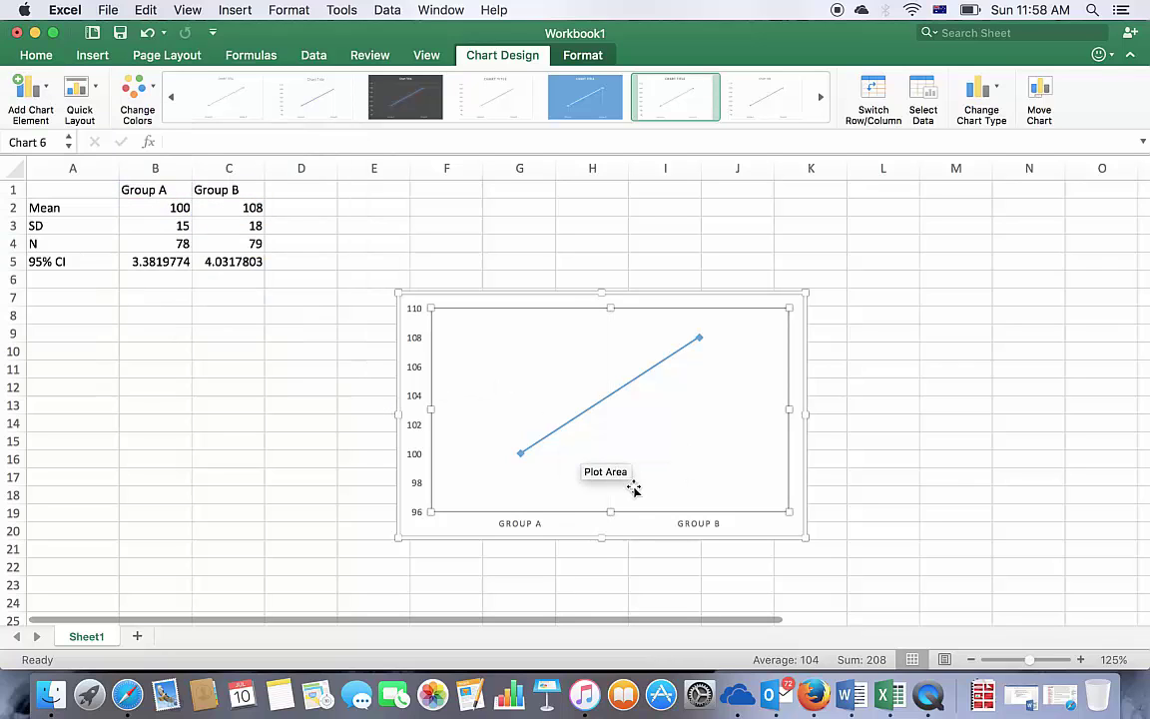
pyautogui.click(634, 521)
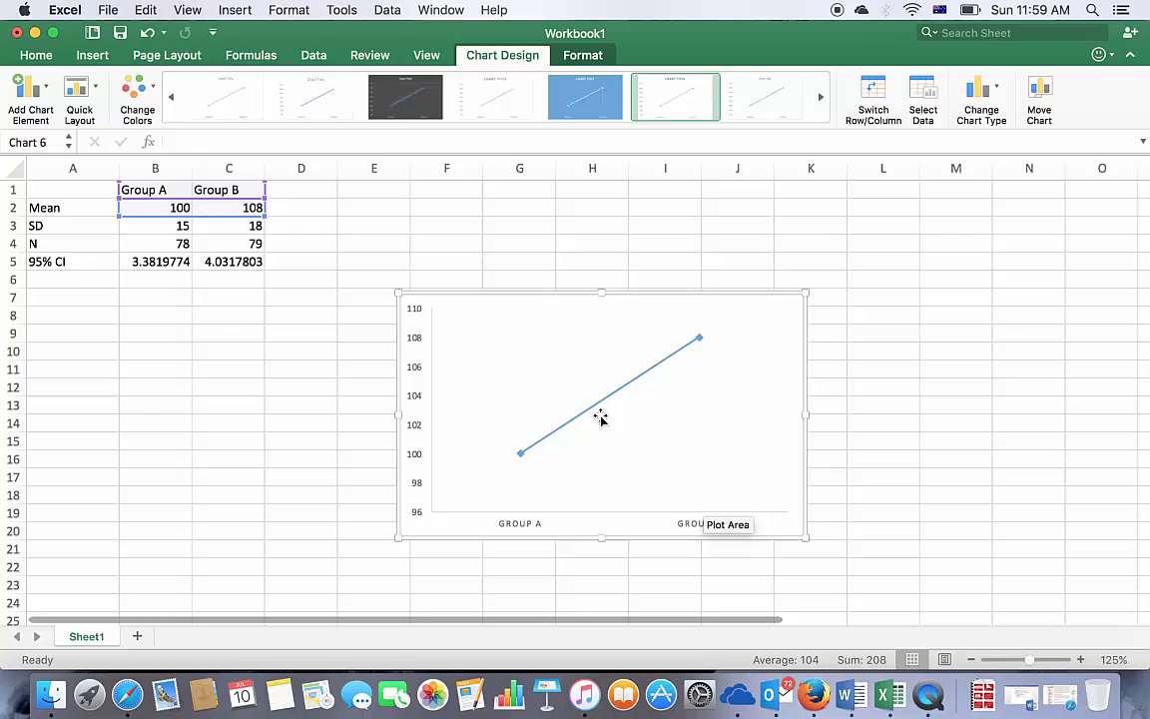
# Step: Select the series line of means and bring up its context menu
pyautogui.moveTo(529, 450)
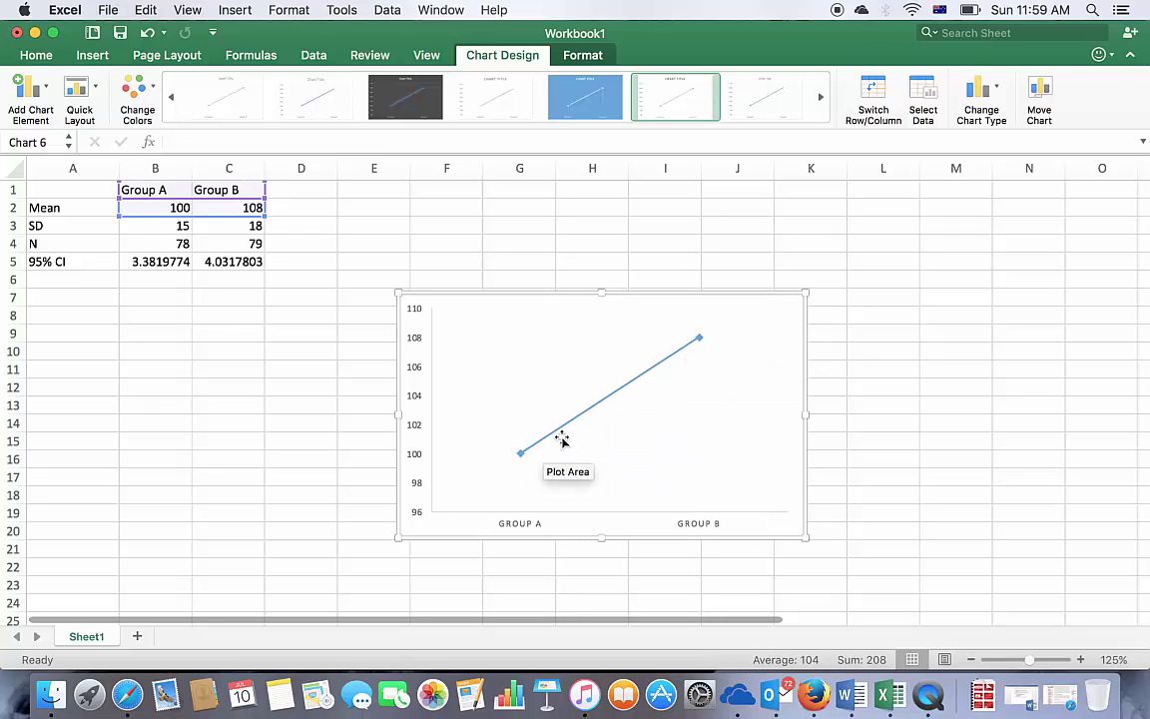
pyautogui.moveTo(618, 395)
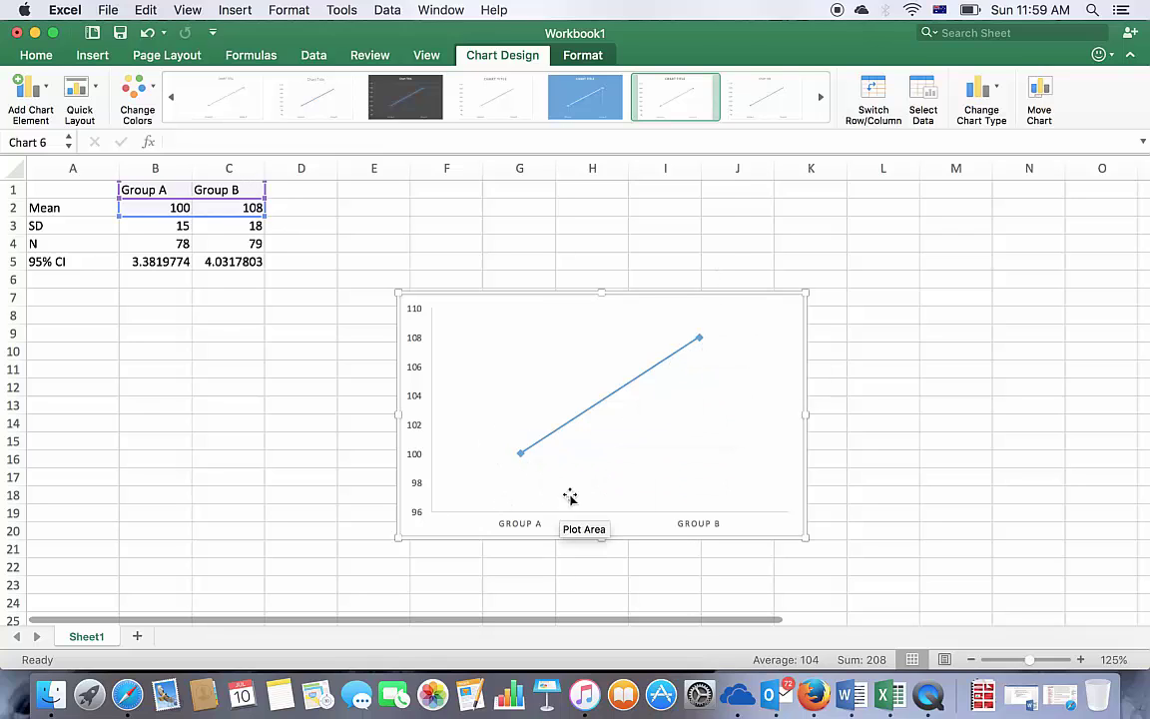
pyautogui.click(556, 439)
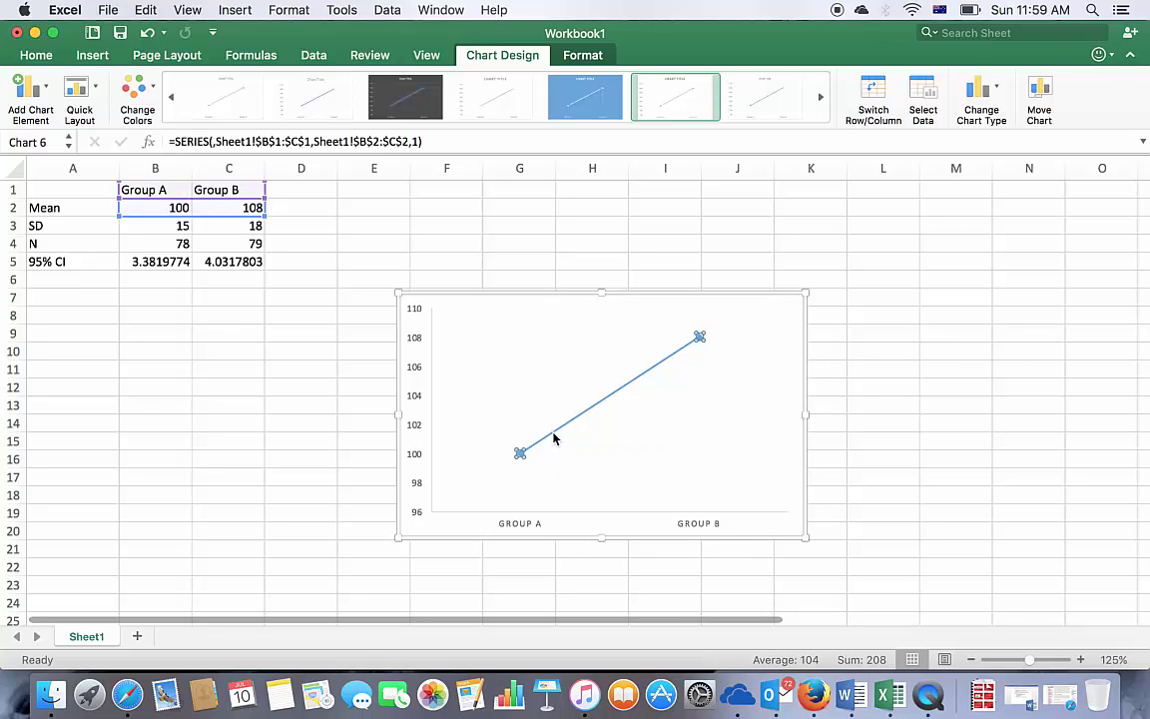
pyautogui.rightClick(555, 439)
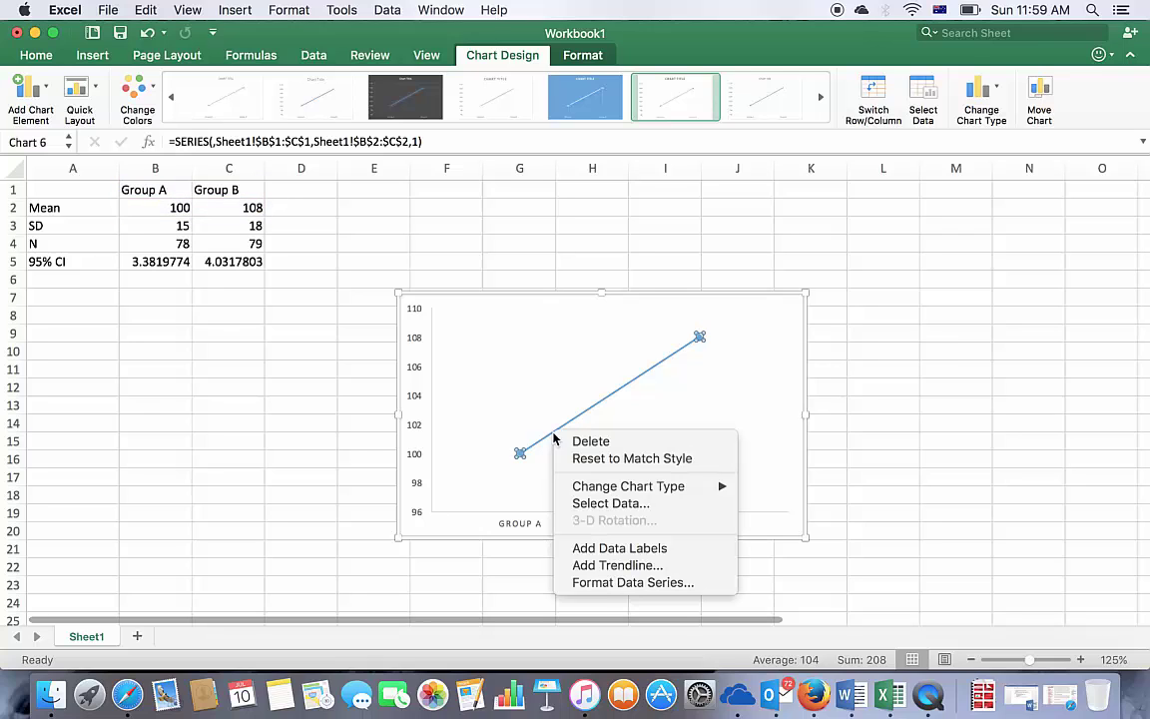
# Step: Set the data series line to No line in its Fill & Line settings
pyautogui.click(612, 583)
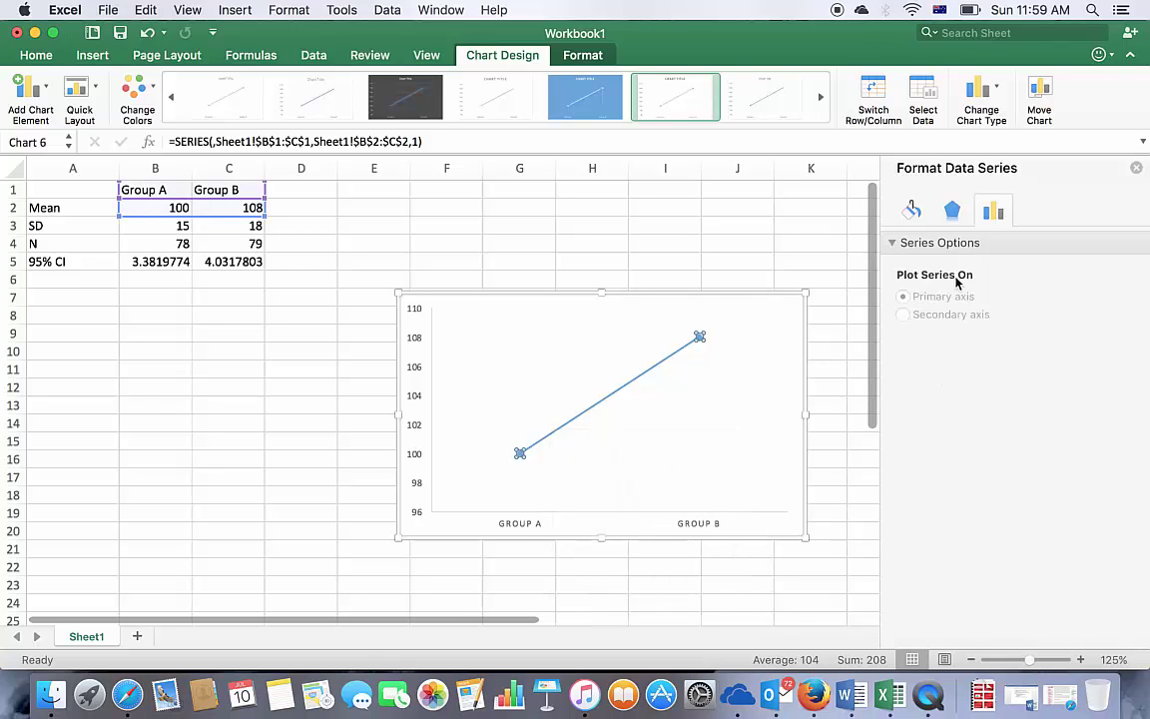
pyautogui.click(910, 211)
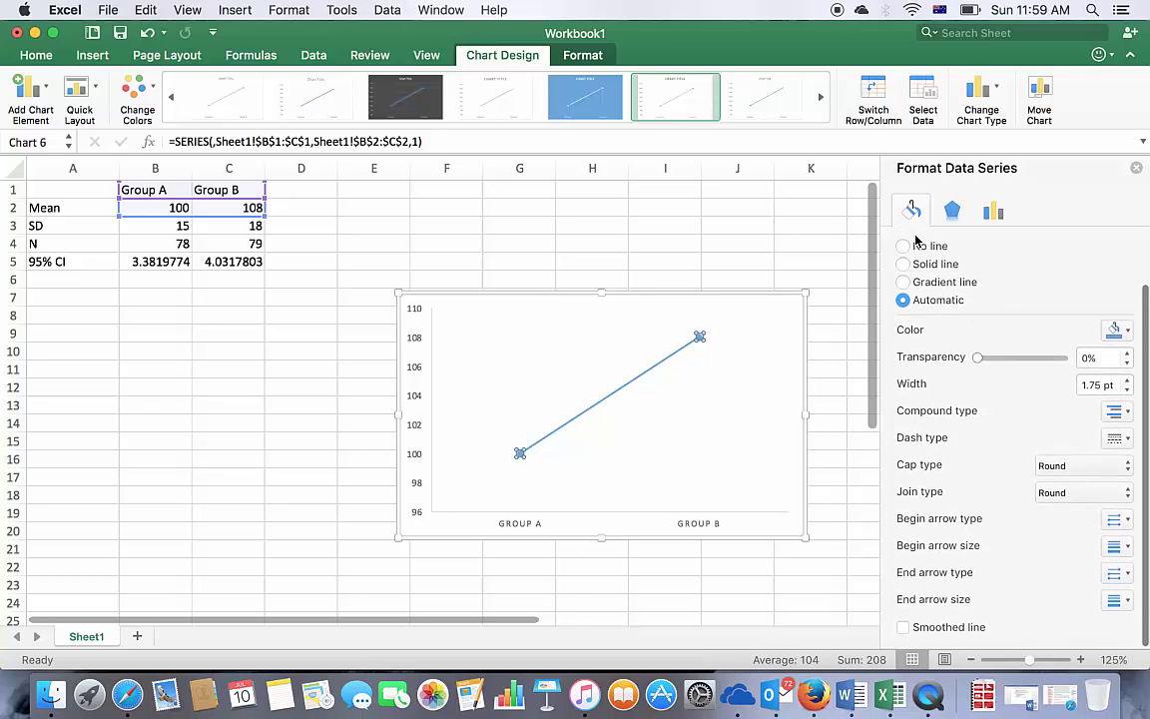
pyautogui.click(905, 247)
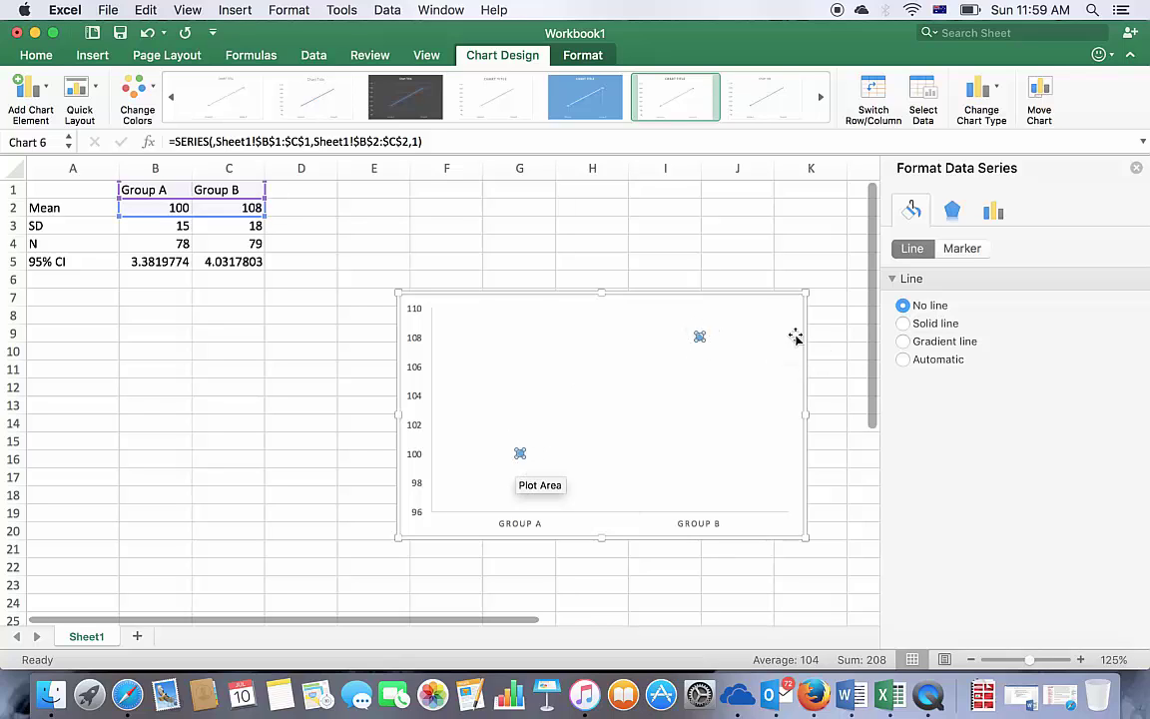
# Step: Give the mean markers a black fill and a solid black border
pyautogui.click(963, 249)
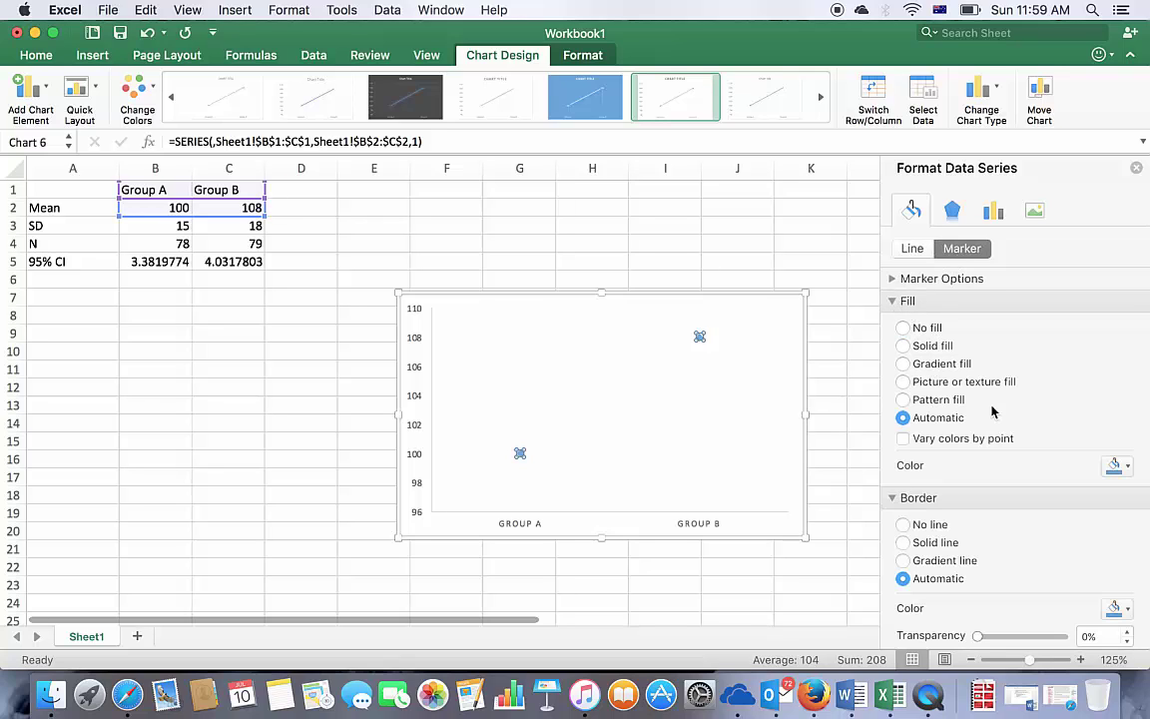
pyautogui.click(1117, 470)
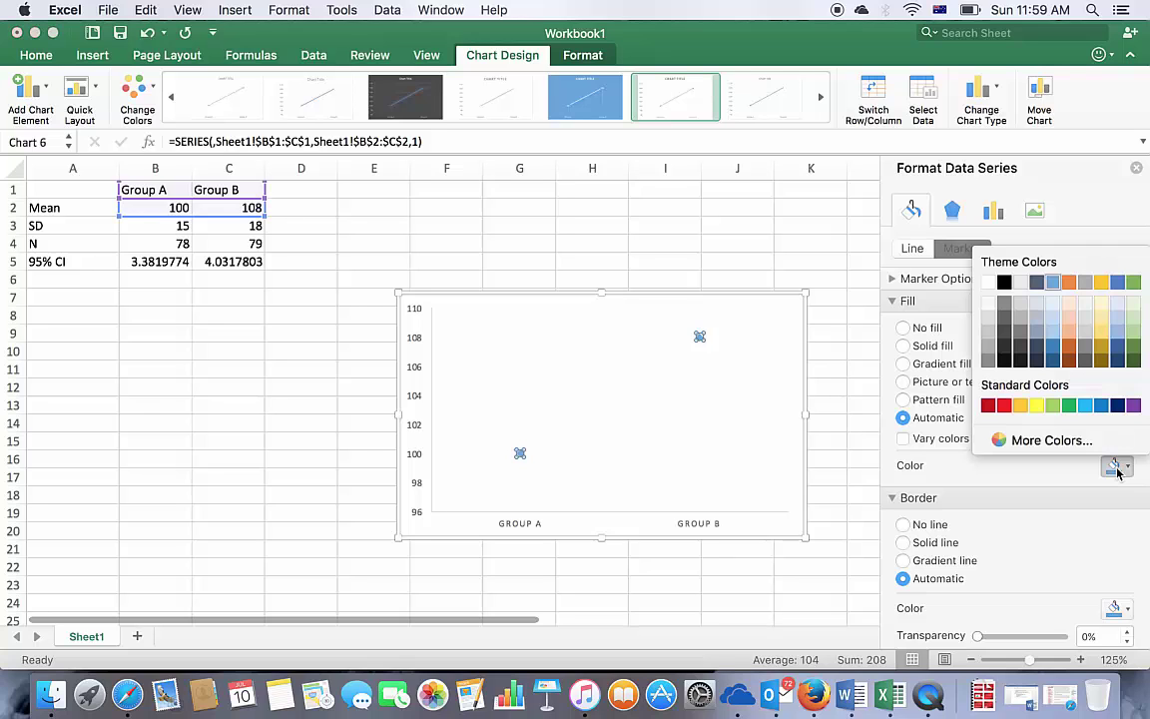
pyautogui.click(1005, 283)
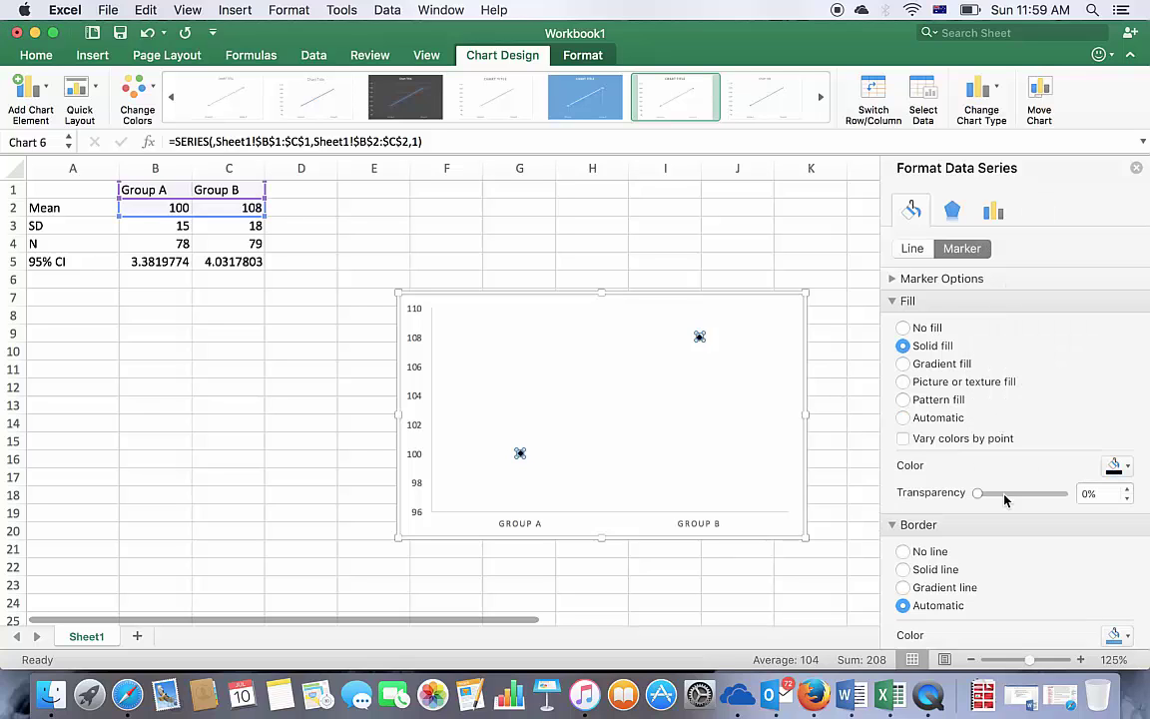
pyautogui.scroll(-5, 1003, 495)
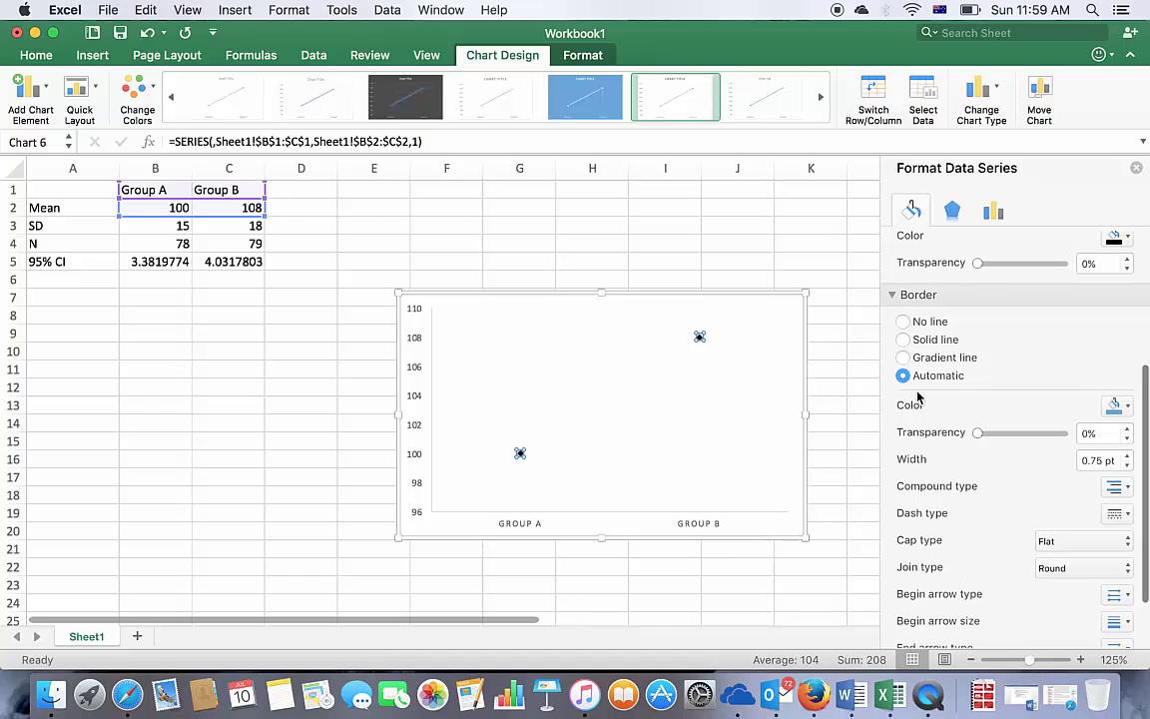
pyautogui.click(1114, 405)
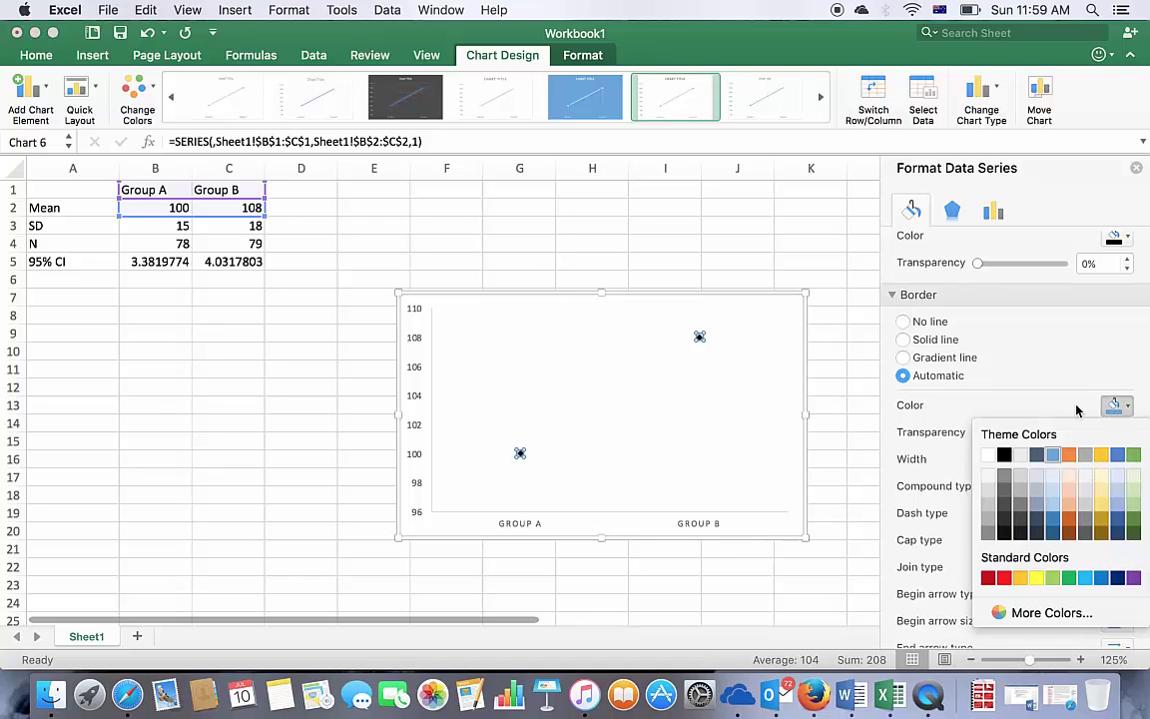
pyautogui.click(1007, 456)
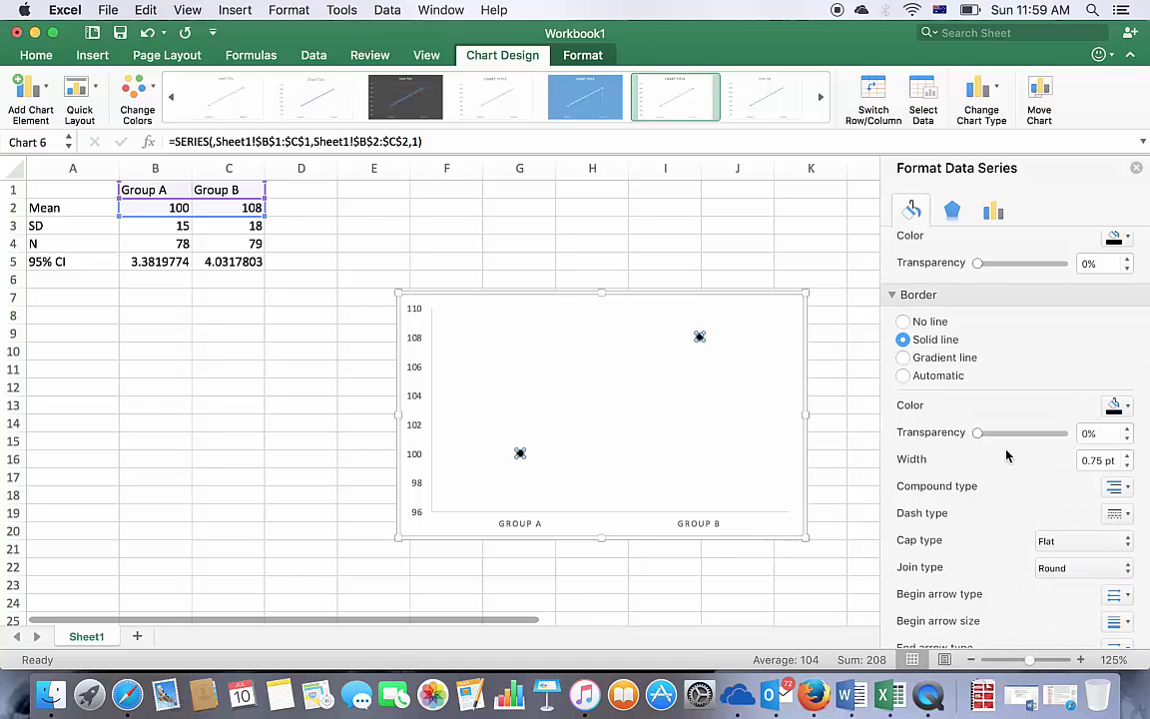
pyautogui.click(745, 461)
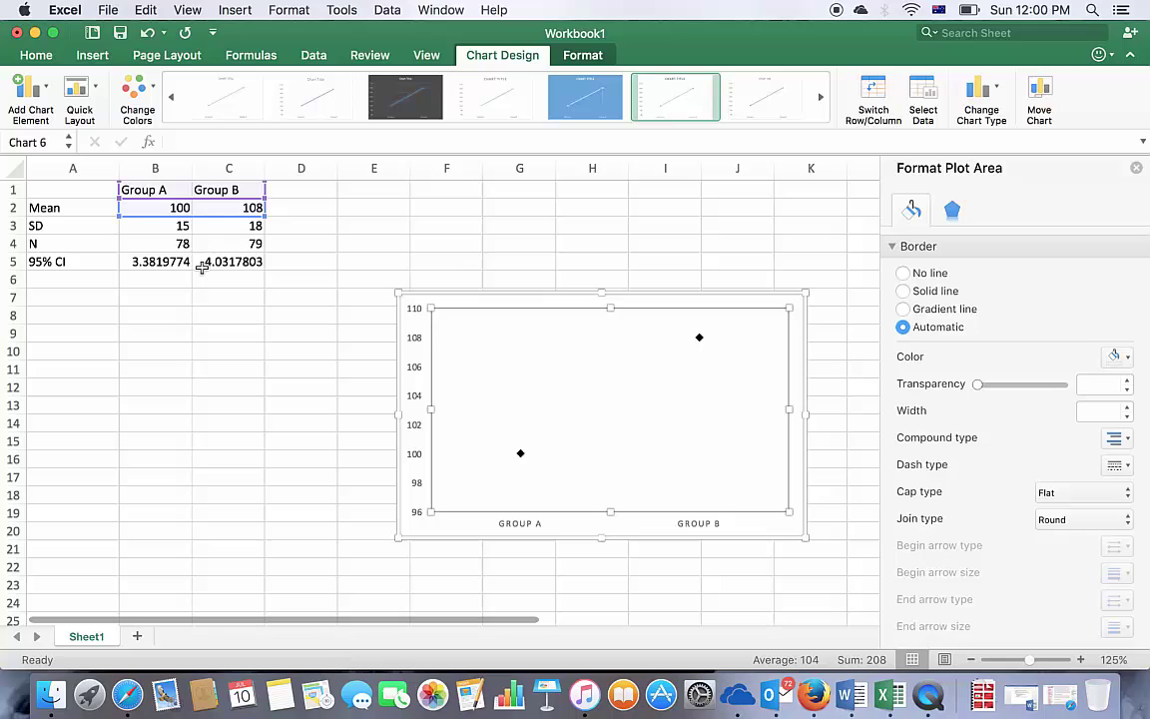
# Step: Add error bars to the means and open More Error Bars Options
pyautogui.moveTo(521, 457)
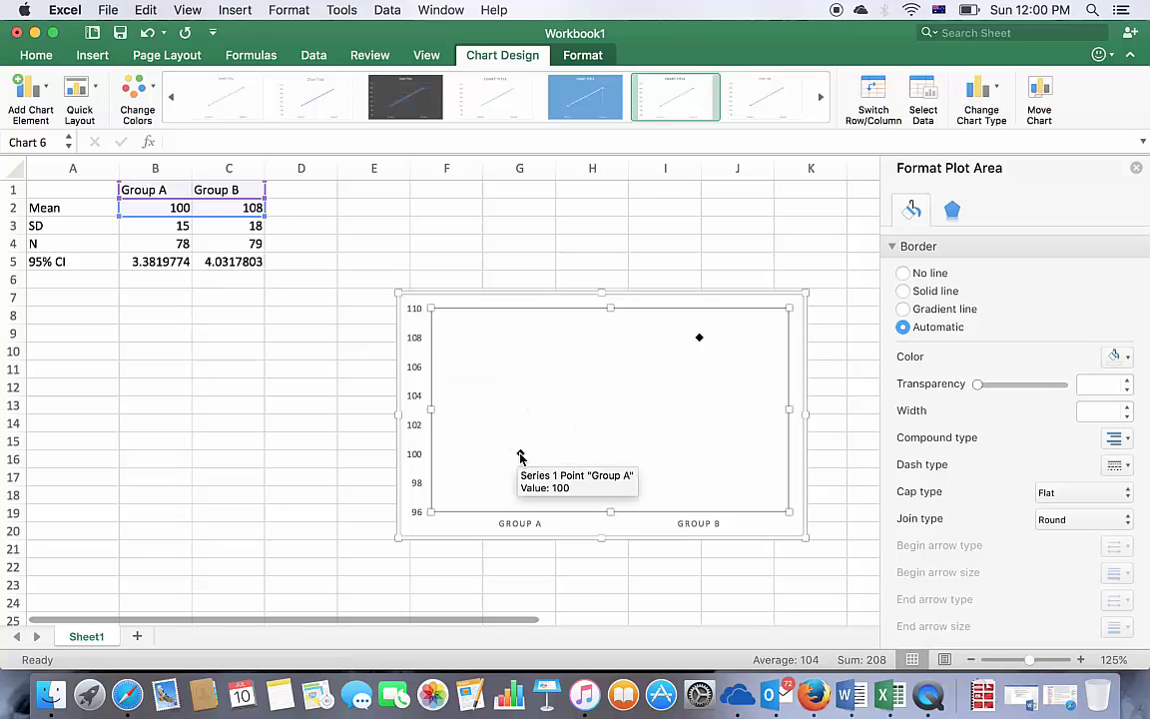
pyautogui.click(40, 96)
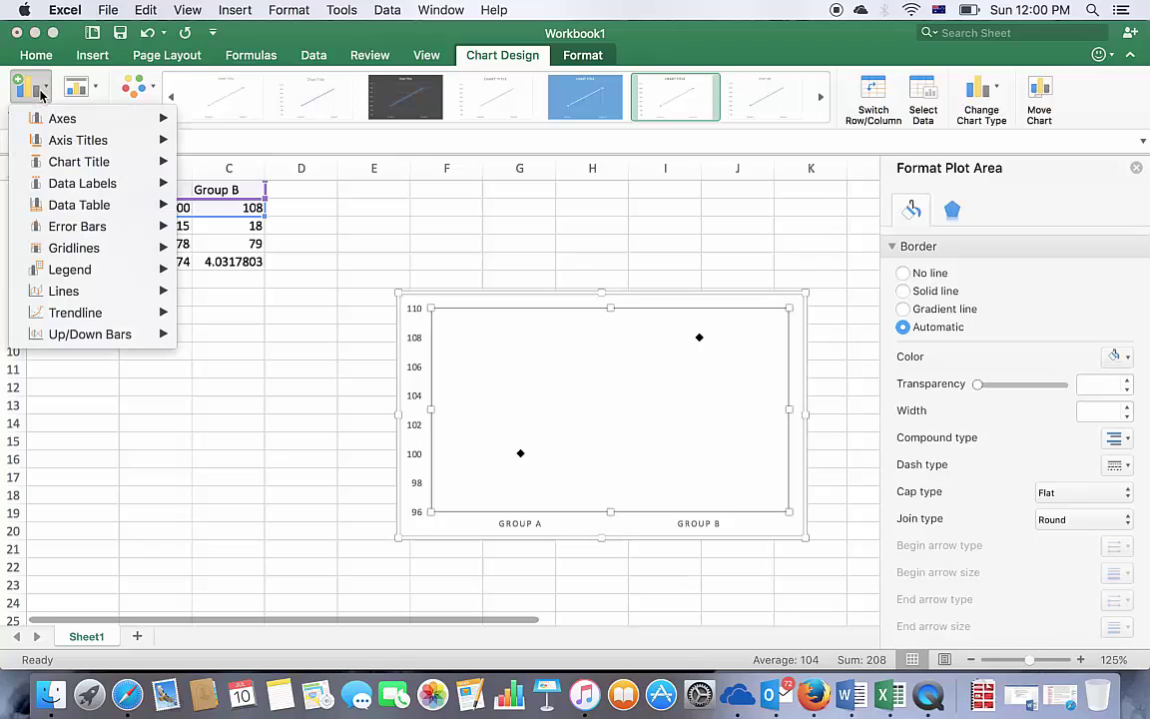
pyautogui.moveTo(70, 232)
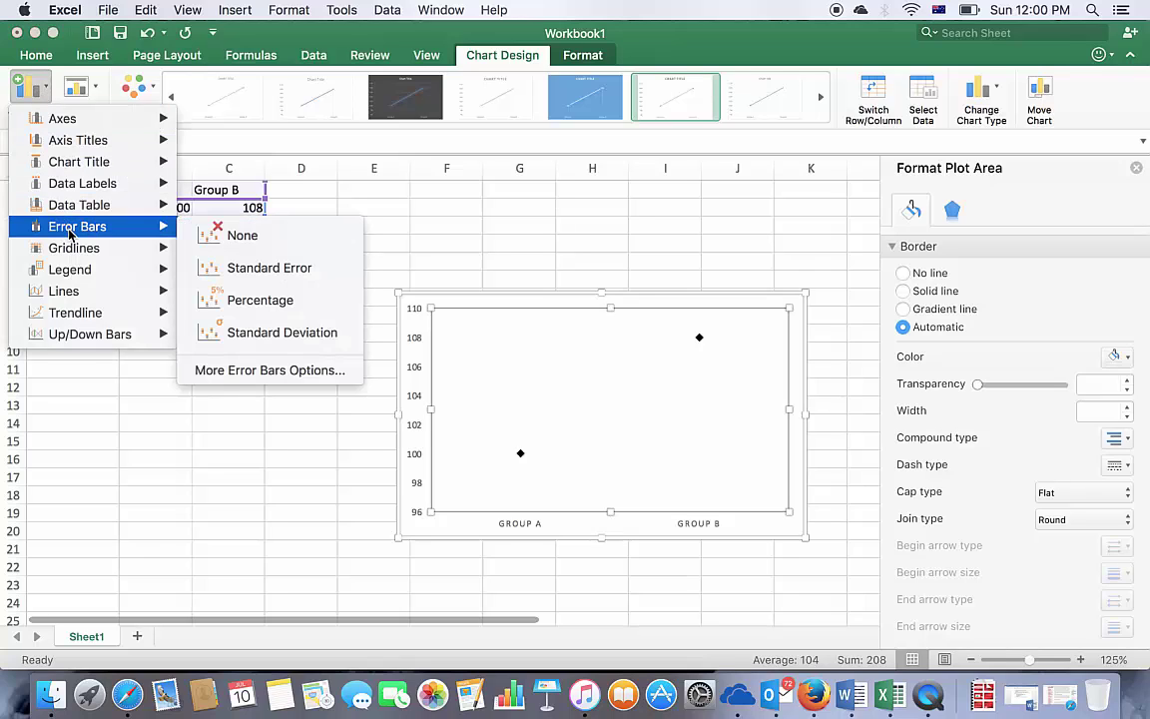
pyautogui.click(255, 373)
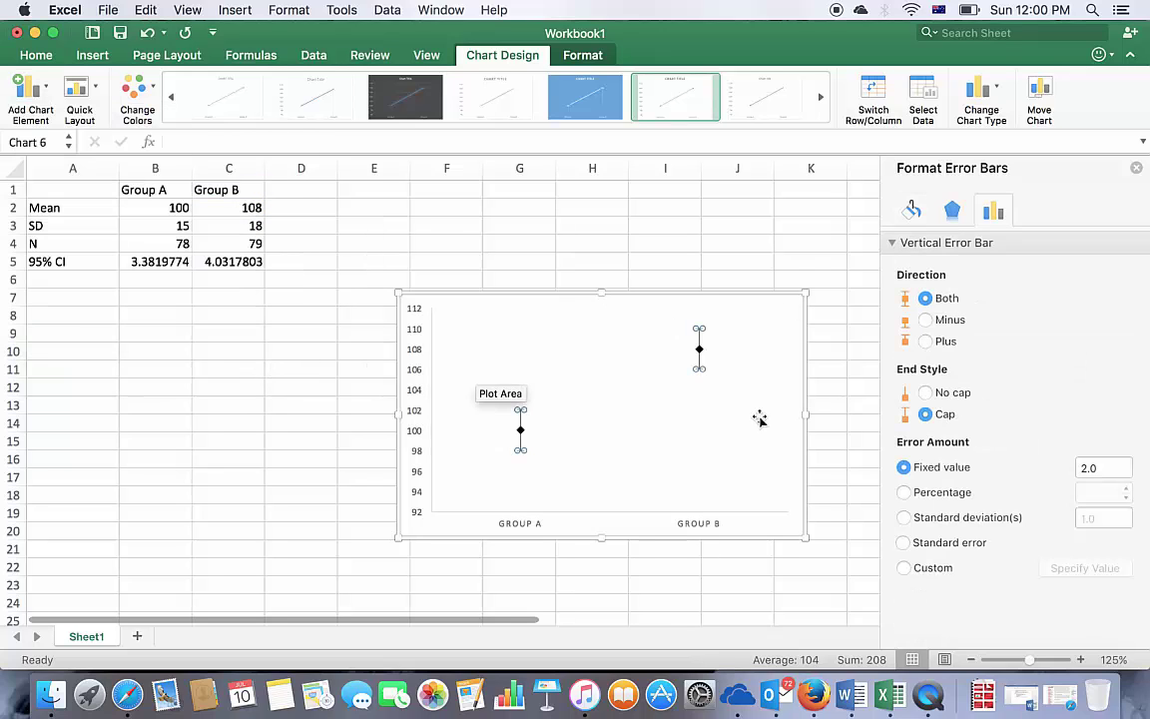
# Step: Set custom positive and negative error values to =Sheet1!$B$5:$C$5
pyautogui.click(906, 568)
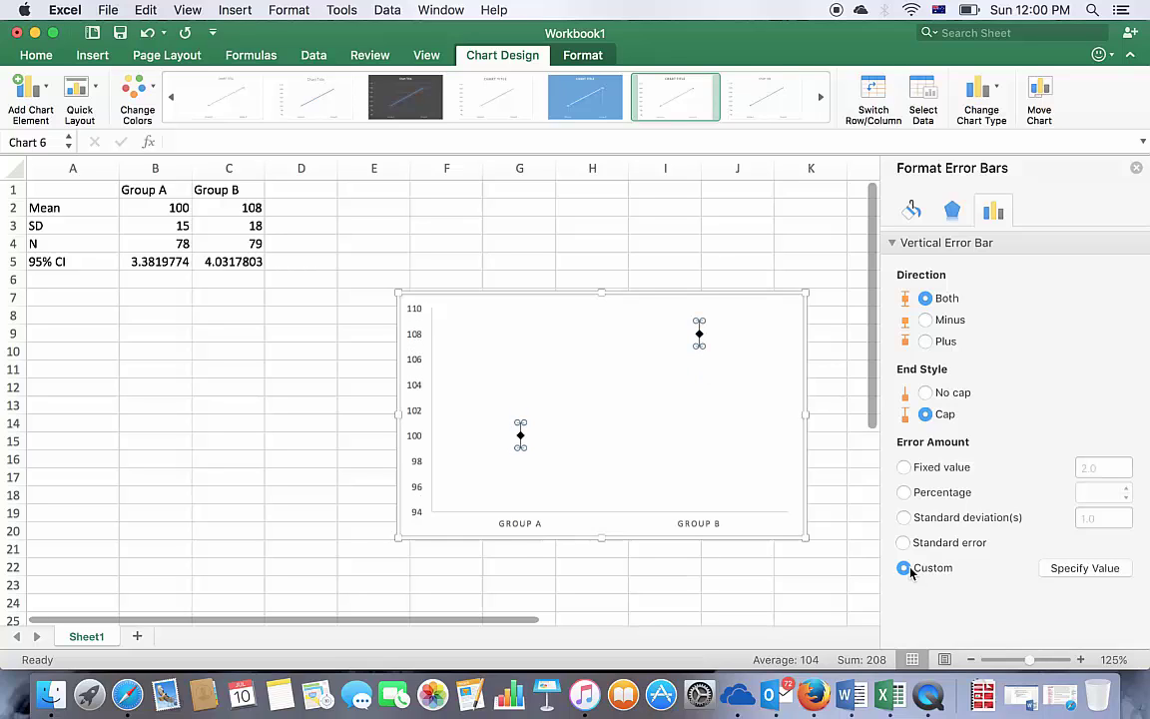
pyautogui.click(1084, 568)
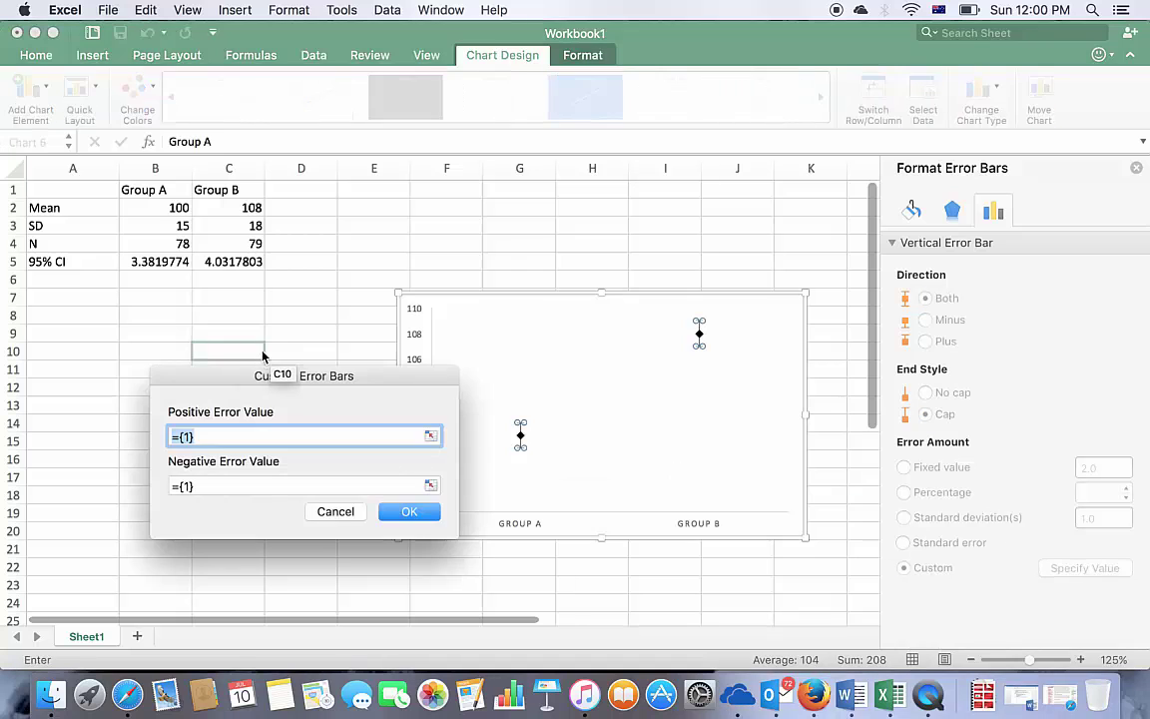
pyautogui.moveTo(257, 380); pyautogui.dragTo(477, 98)
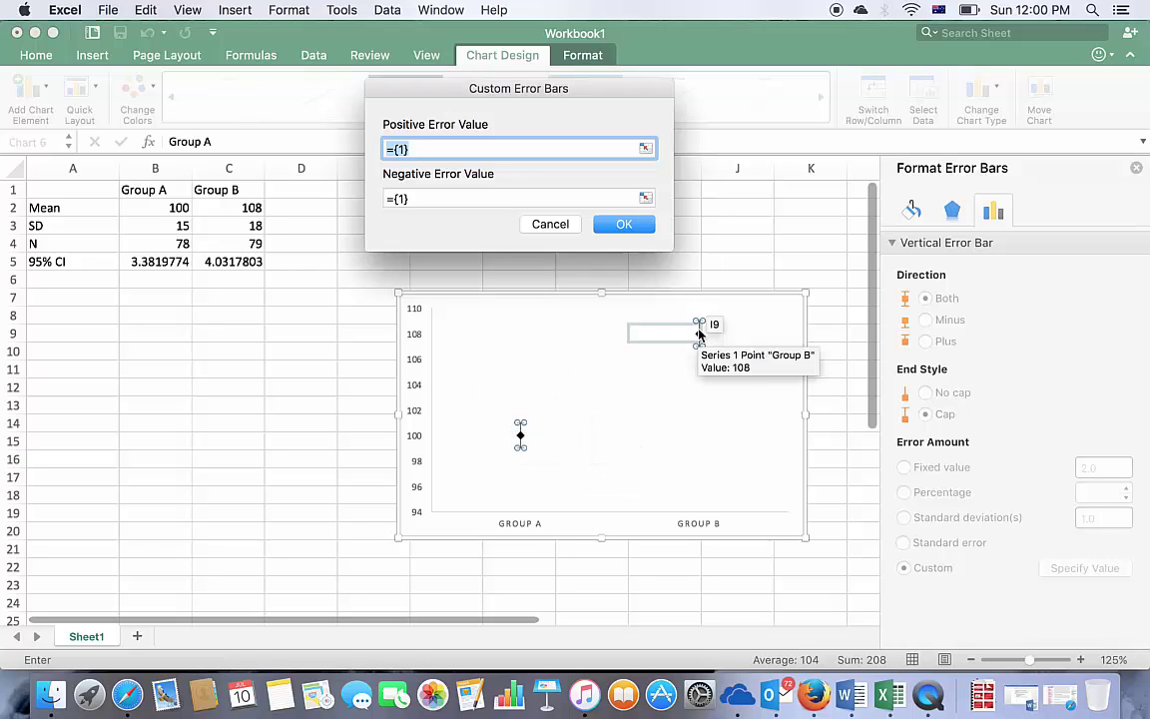
pyautogui.click(419, 148)
pyautogui.moveTo(419, 149); pyautogui.dragTo(330, 136)
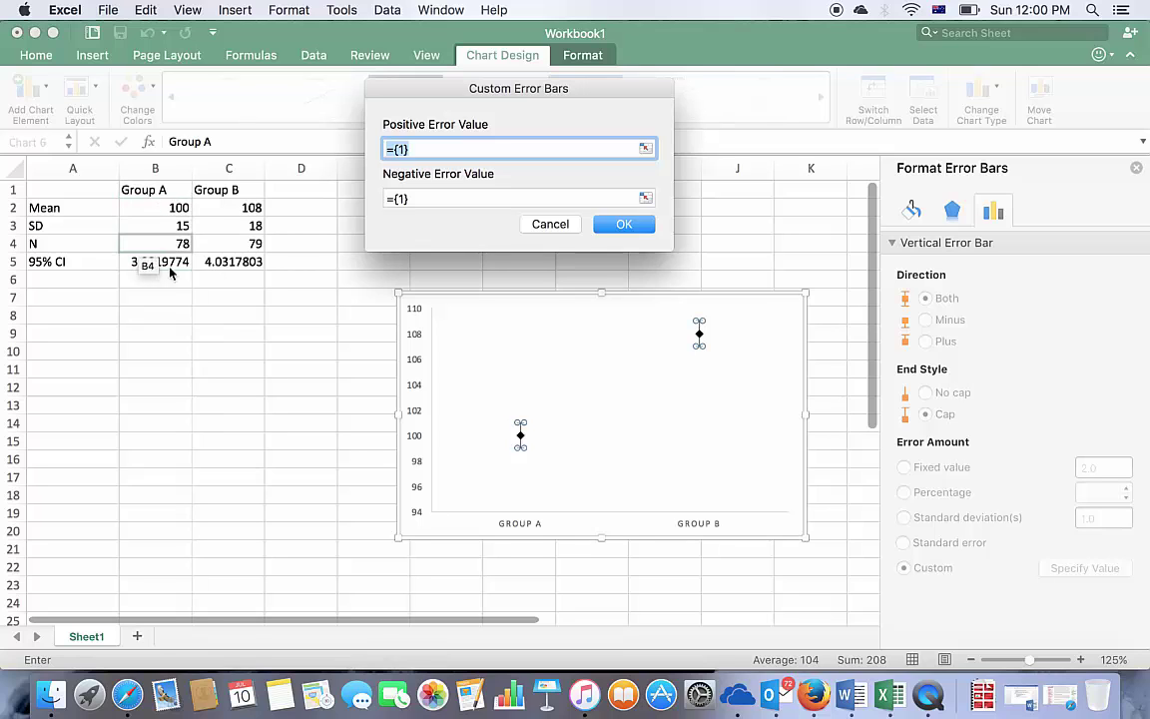
pyautogui.moveTo(144, 262); pyautogui.dragTo(227, 266)
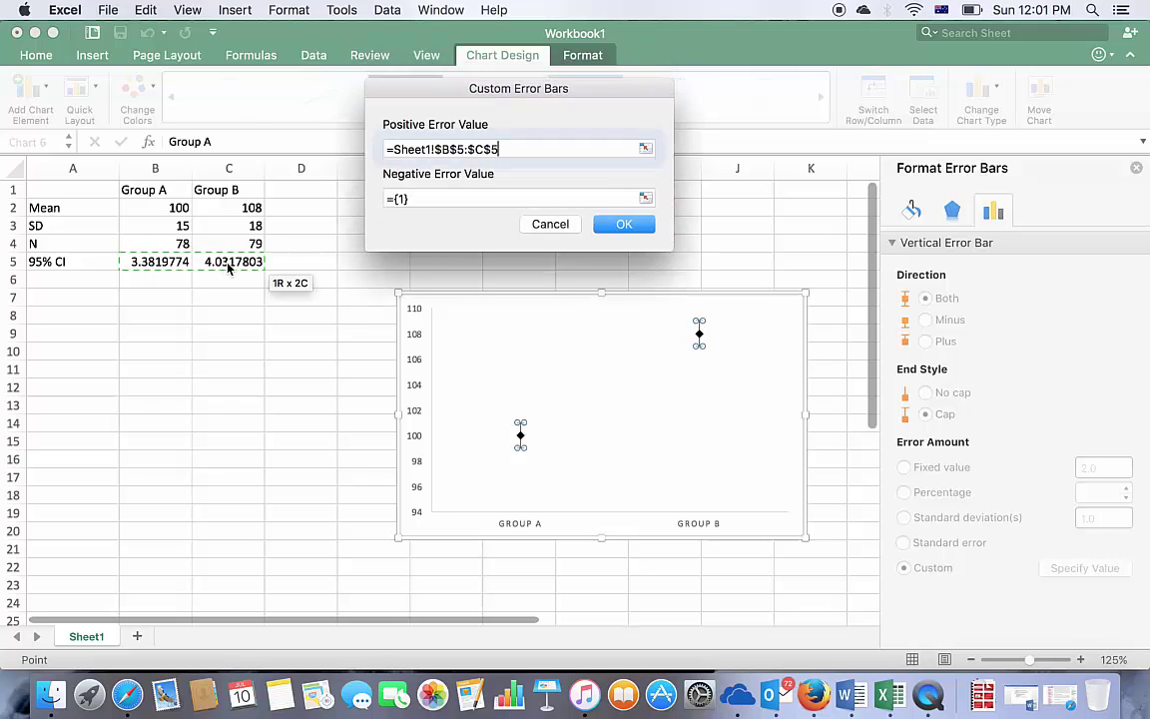
pyautogui.click(429, 202)
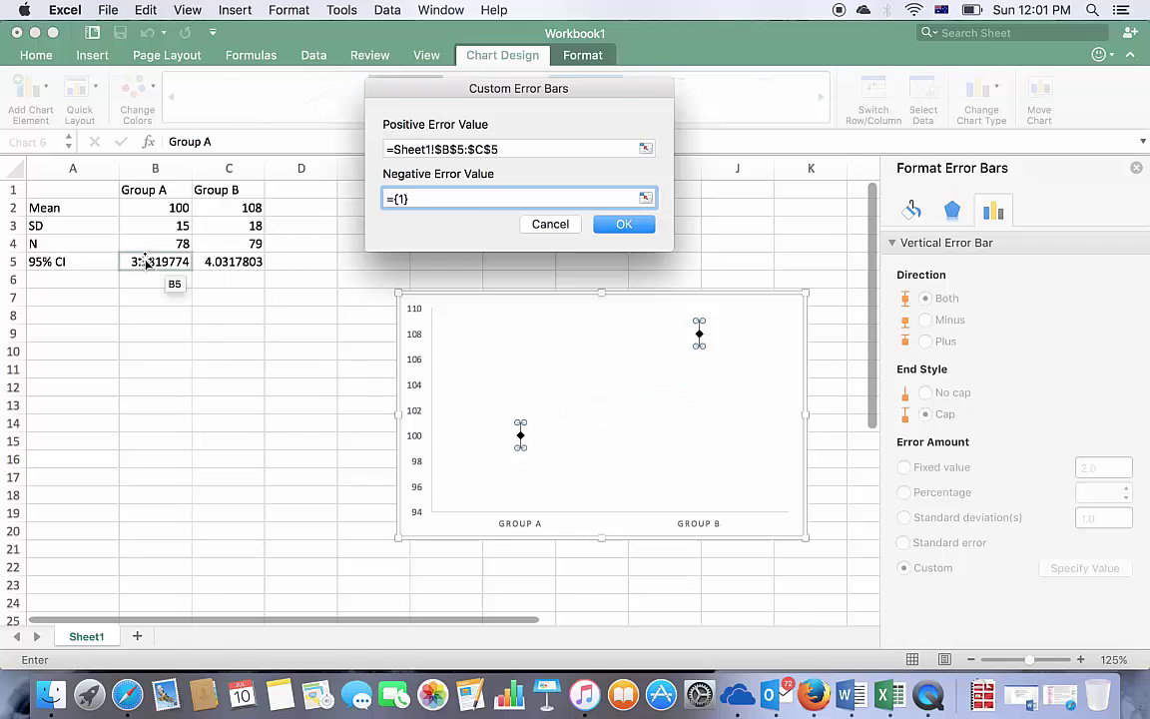
pyautogui.moveTo(150, 263); pyautogui.dragTo(224, 261)
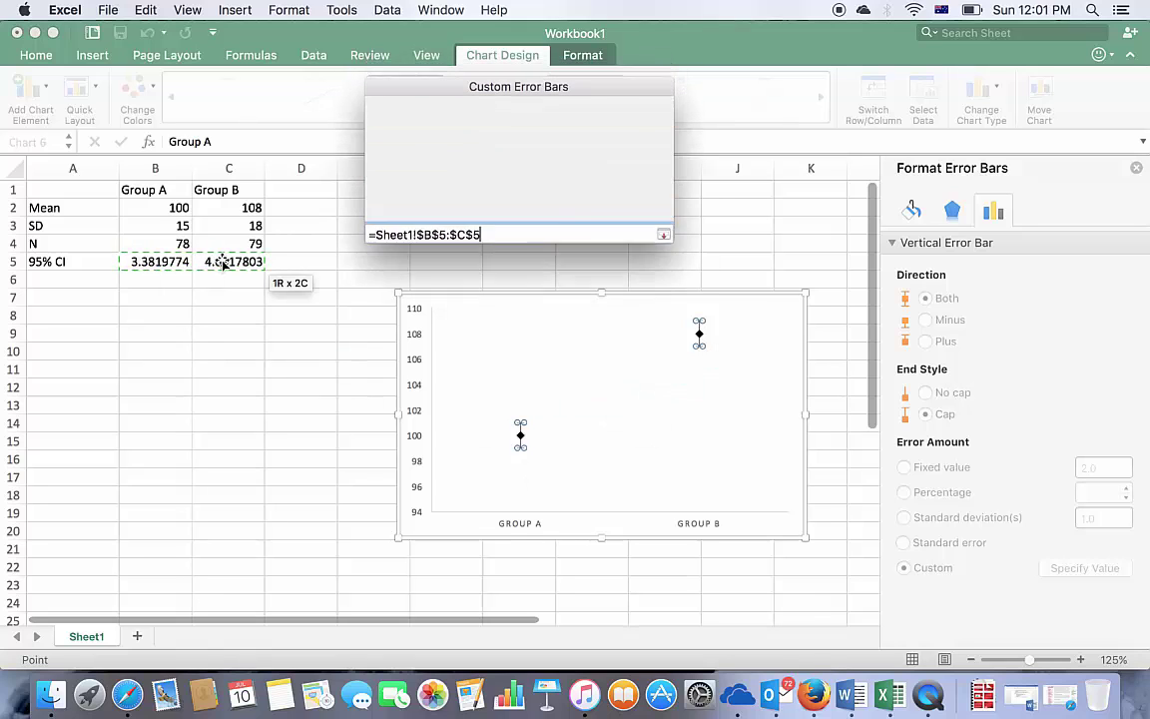
pyautogui.click(620, 225)
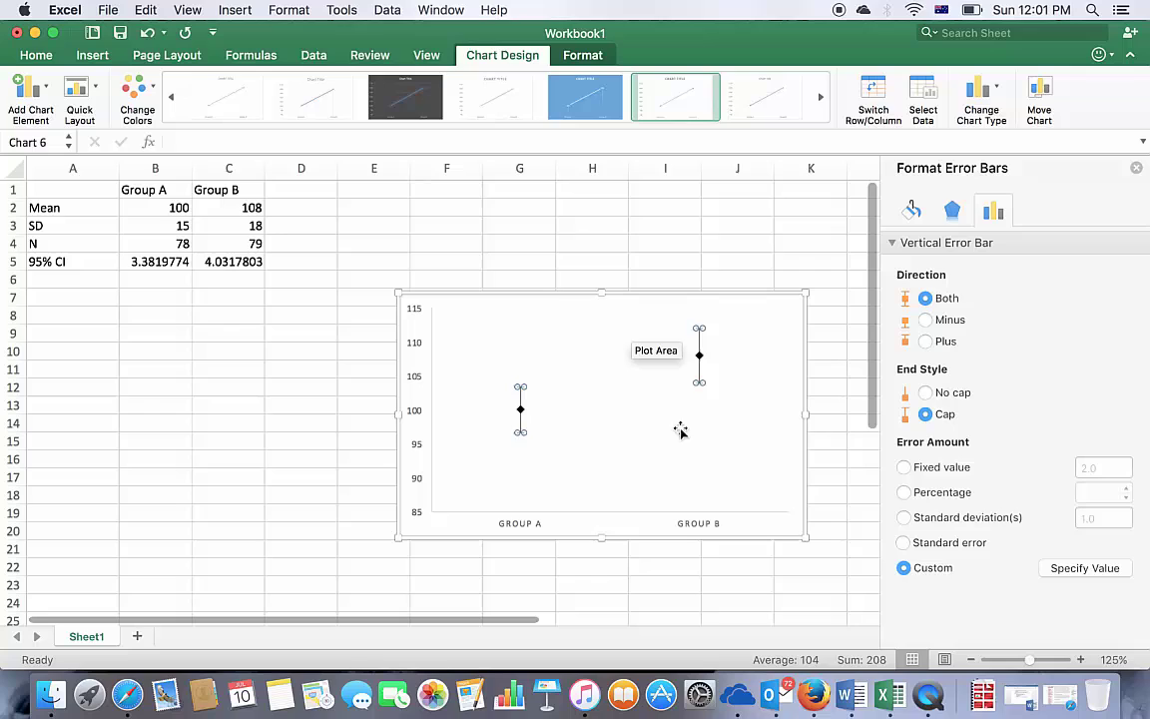
pyautogui.click(788, 477)
# Step: Add a primary vertical axis title to the chart
pyautogui.click(783, 511)
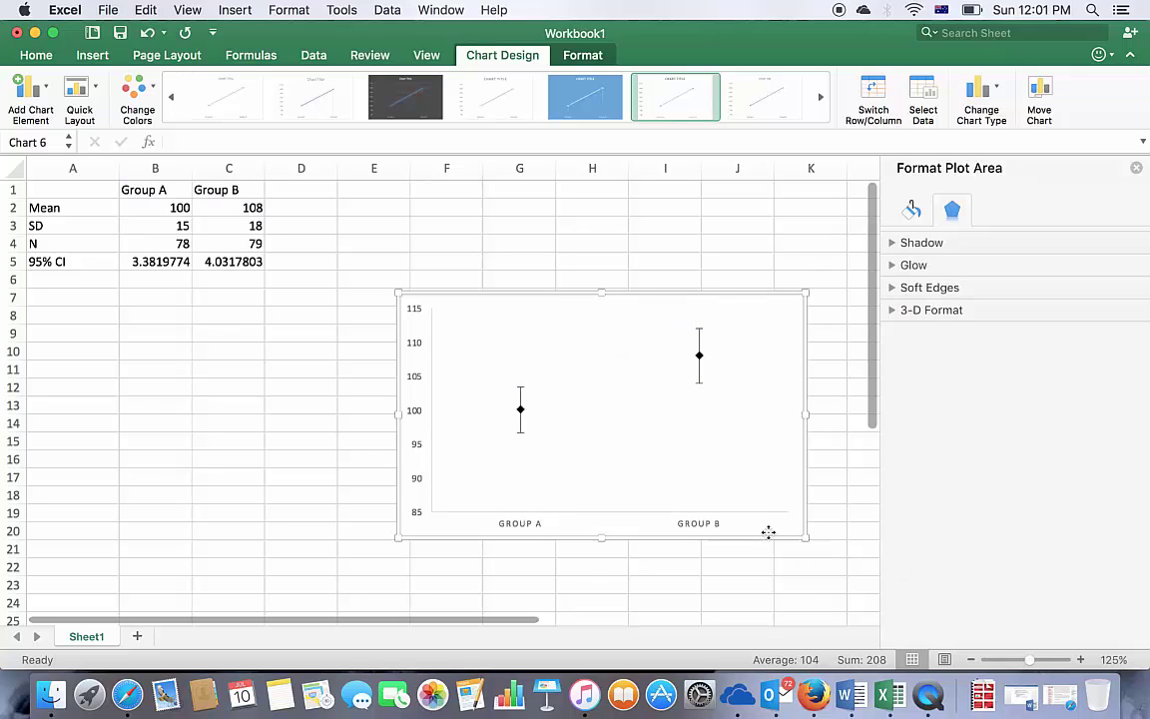
pyautogui.click(768, 531)
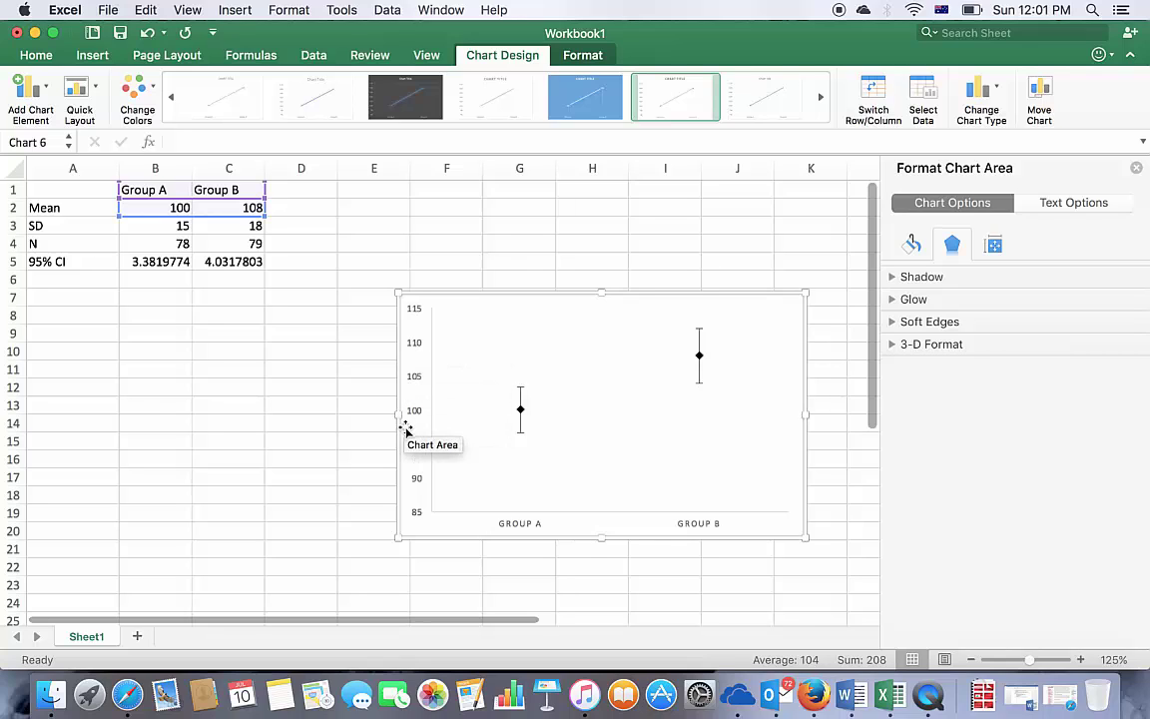
pyautogui.click(35, 90)
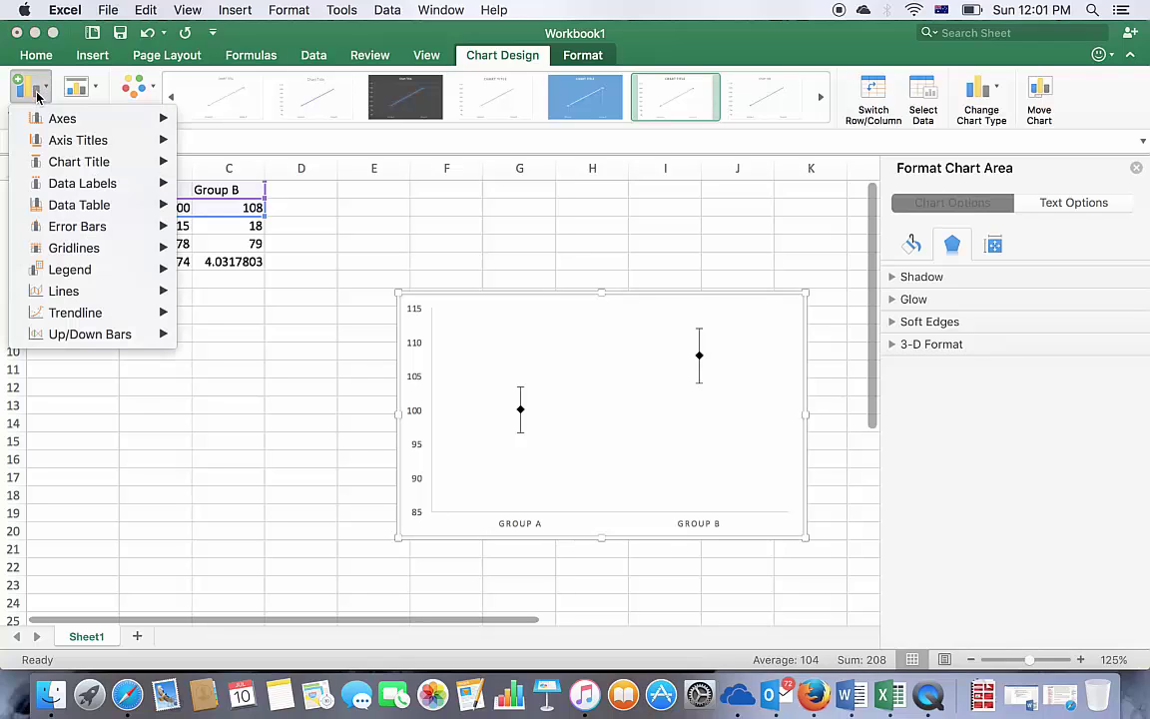
pyautogui.moveTo(65, 160)
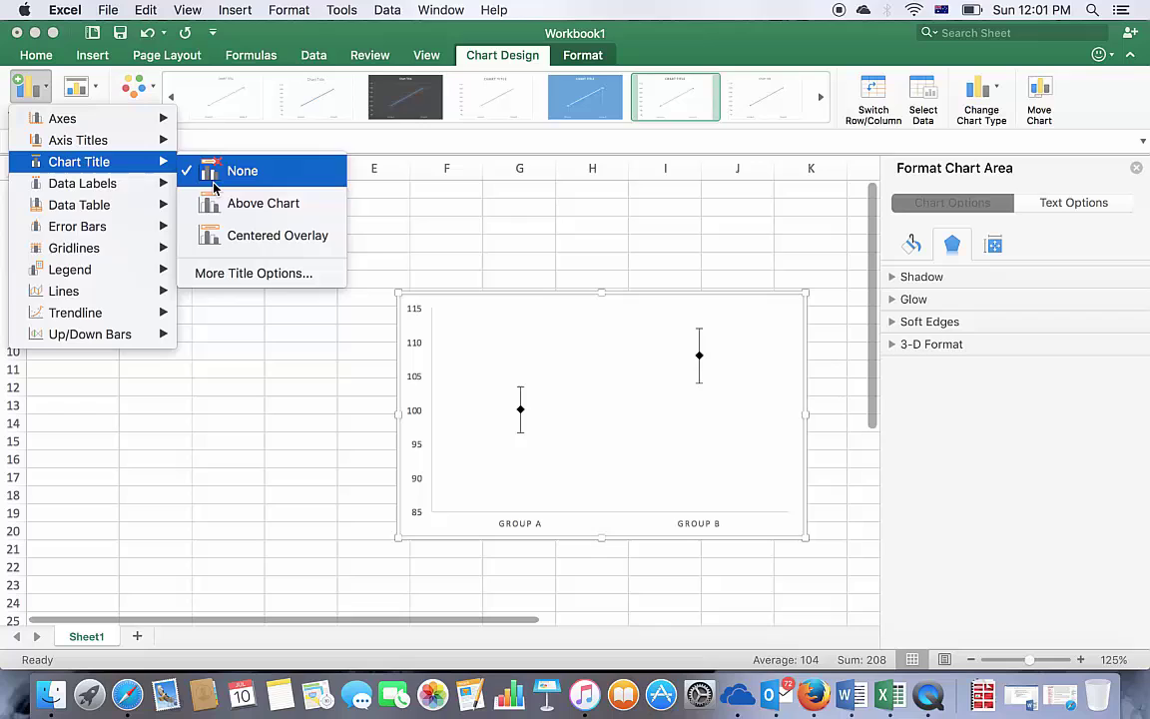
pyautogui.moveTo(145, 149)
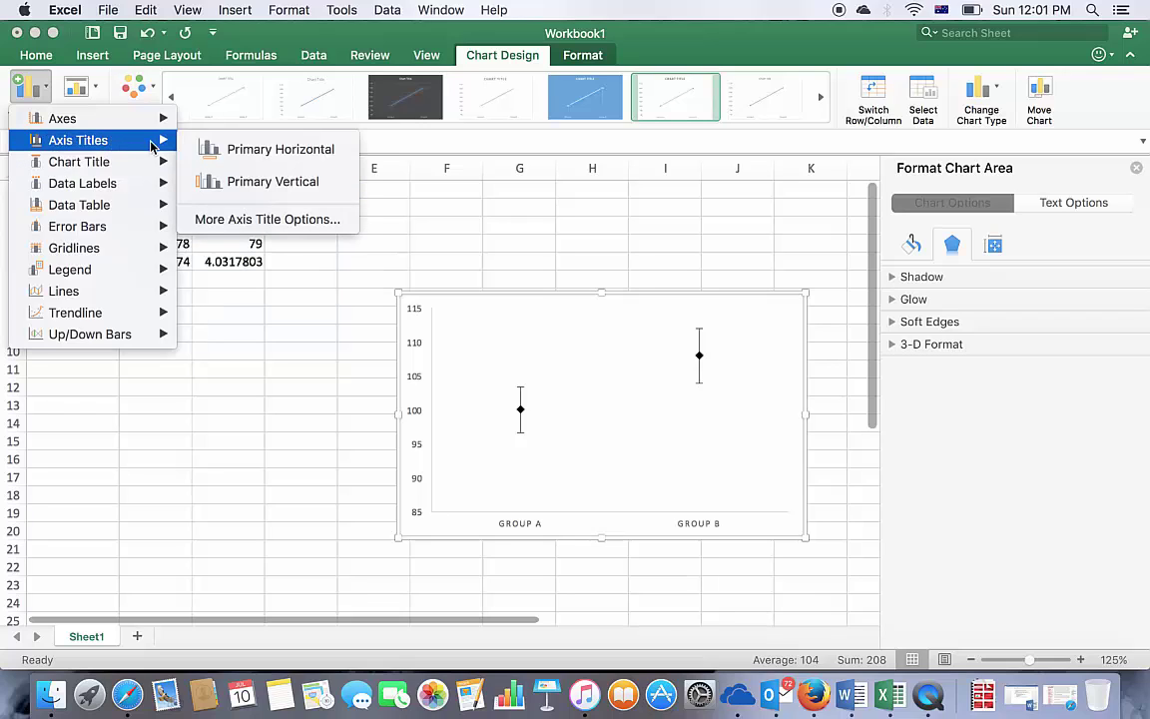
pyautogui.click(247, 186)
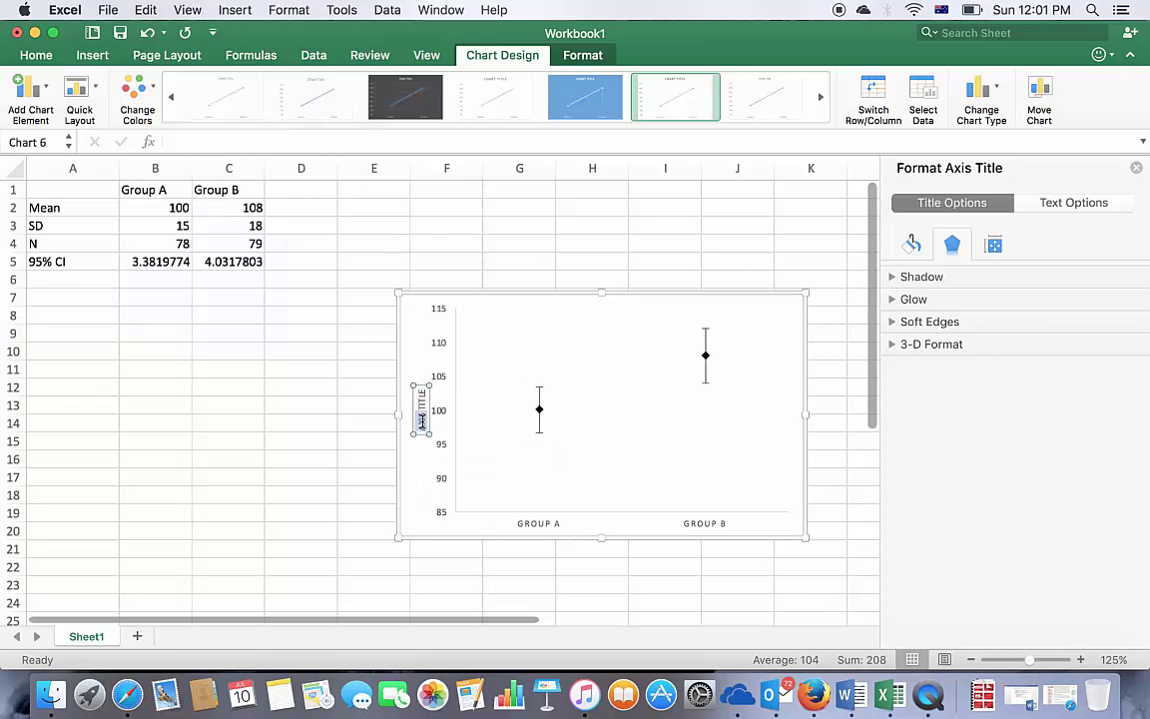
# Step: Replace the placeholder vertical axis title text so it reads IQ
pyautogui.tripleClick(424, 426)
pyautogui.press('BackSpace')
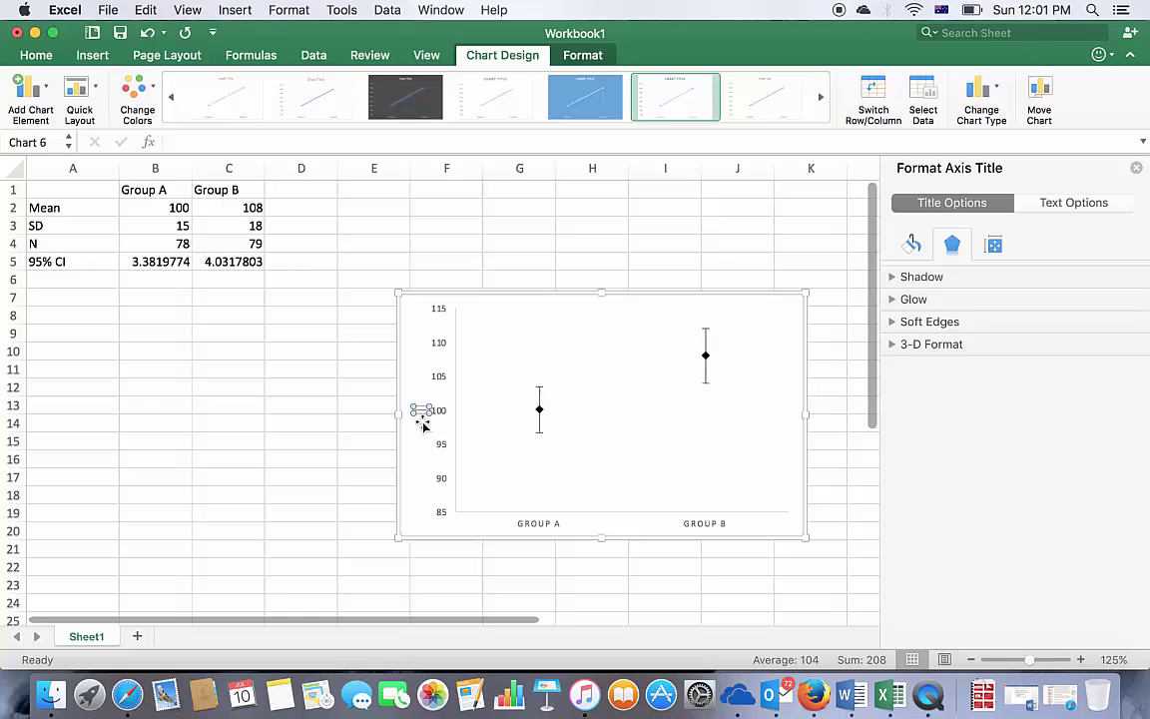
pyautogui.write('Memory Performance')
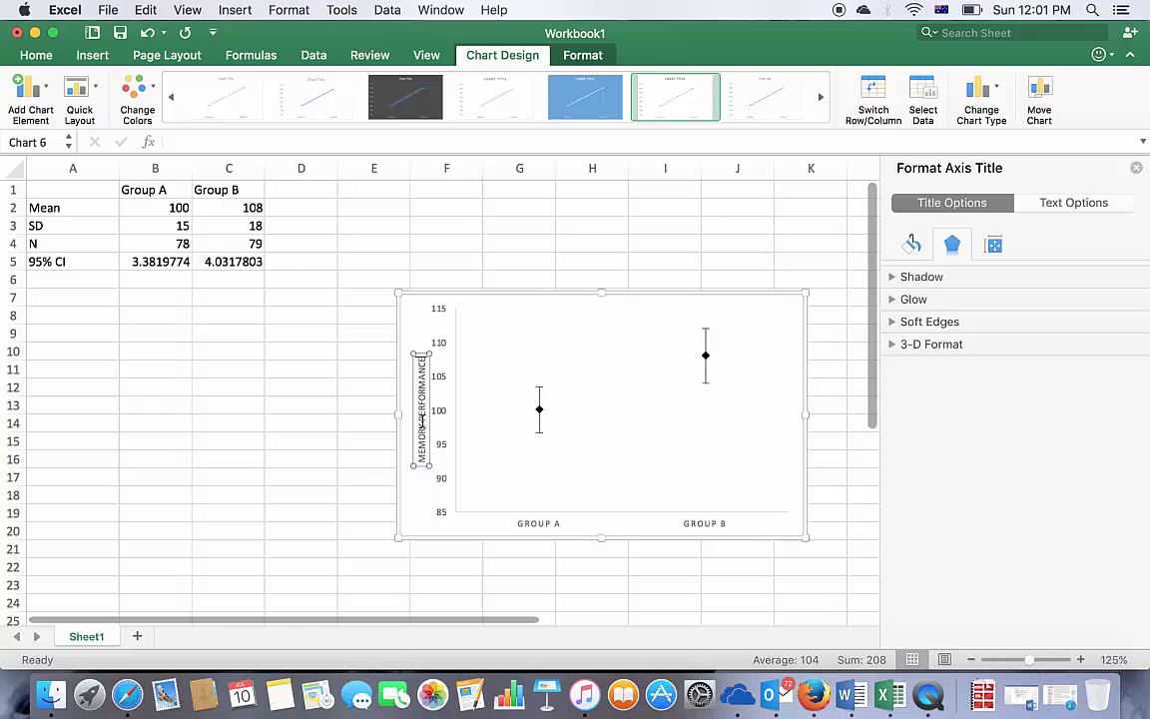
pyautogui.press('BackSpace')
pyautogui.press('BackSpace')
pyautogui.press('BackSpace')
pyautogui.press('BackSpace')
pyautogui.press('BackSpace')
pyautogui.press('BackSpace')
pyautogui.press('BackSpace')
pyautogui.press('BackSpace')
pyautogui.press('BackSpace')
pyautogui.press('BackSpace')
pyautogui.press('BackSpace')
pyautogui.press('BackSpace')
pyautogui.press('BackSpace')
pyautogui.press('BackSpace')
pyautogui.press('BackSpace')
pyautogui.press('BackSpace')
pyautogui.press('BackSpace')
pyautogui.press('BackSpace')
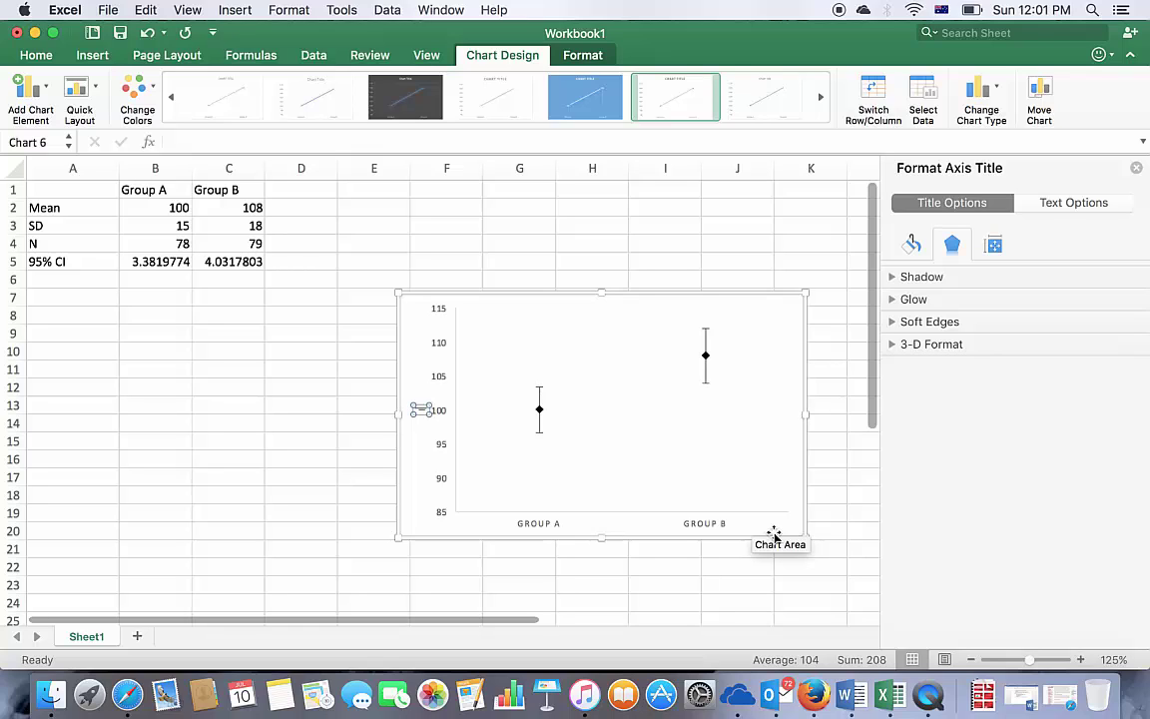
pyautogui.write('Me')
pyautogui.click(416, 467)
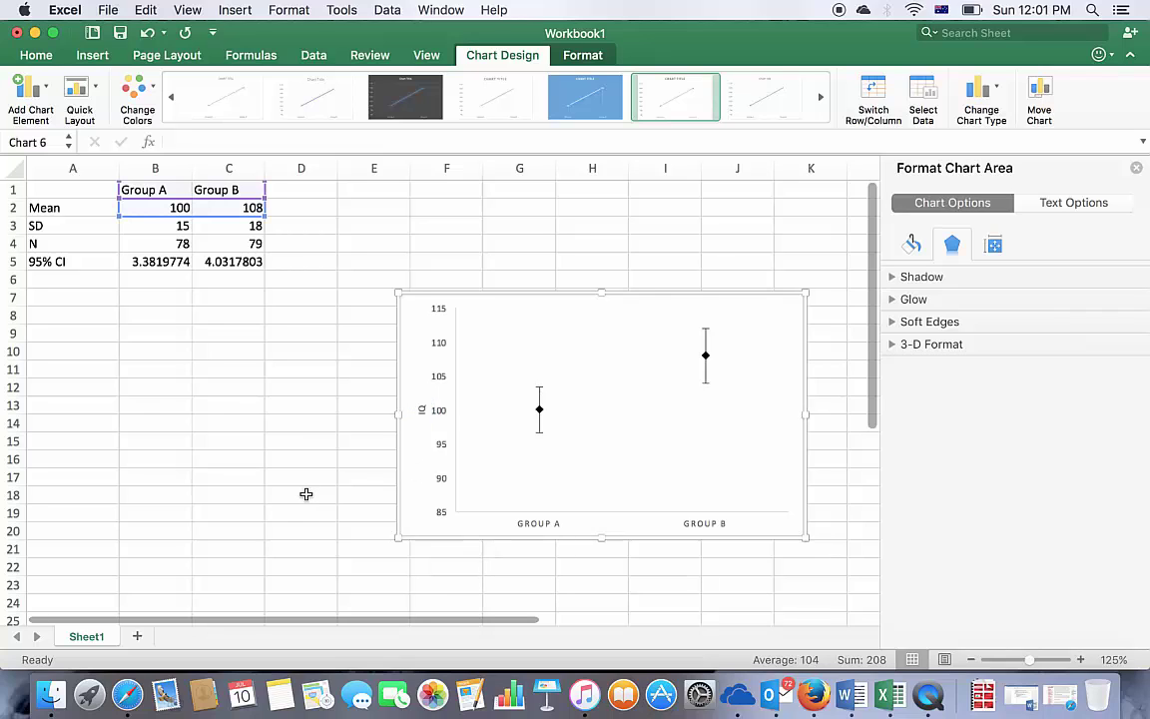